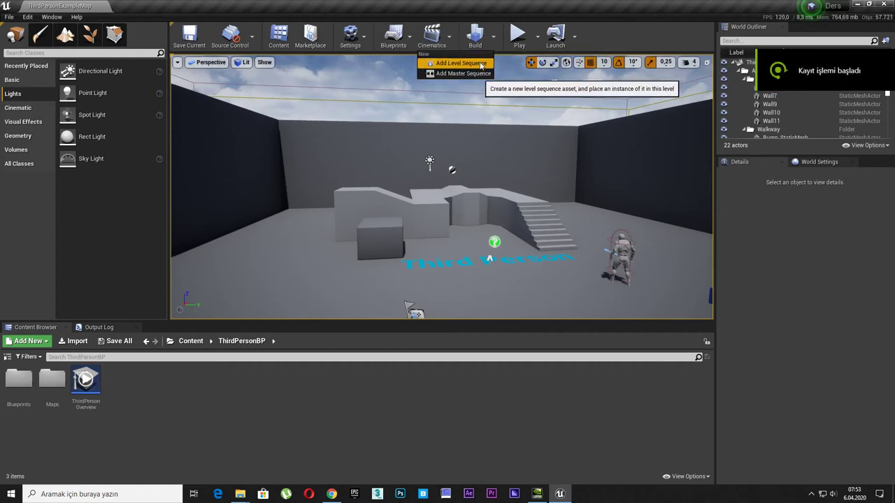
# Add a level sequence from Cinematics and save it as NewLevelSequence in /Game/.
pyautogui.click(461, 63)
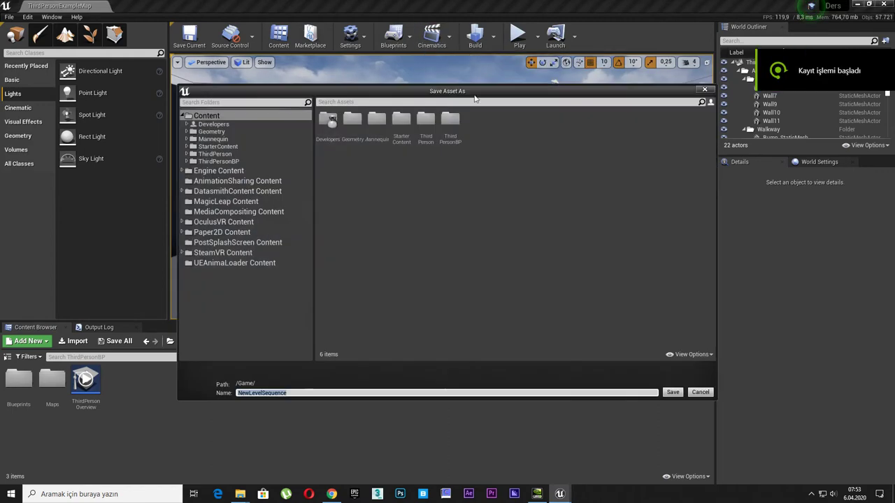
pyautogui.click(672, 392)
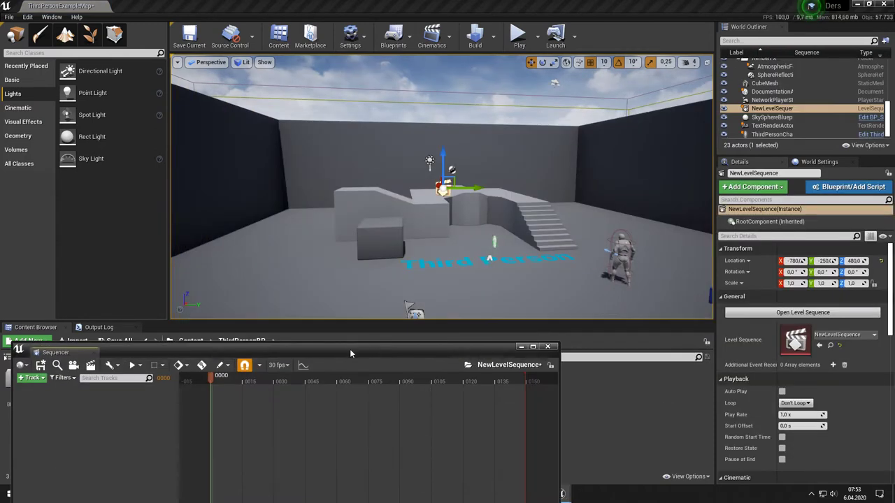
pyautogui.moveTo(350, 353); pyautogui.dragTo(392, 285)
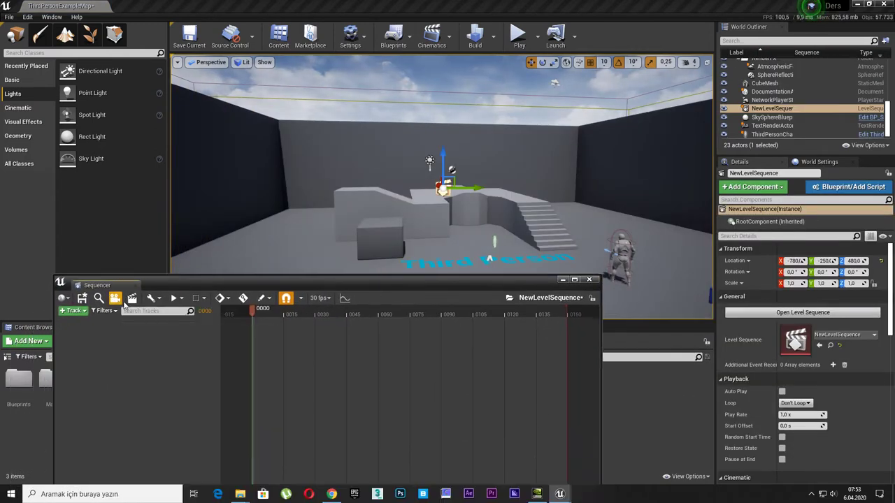
pyautogui.moveTo(338, 285); pyautogui.dragTo(321, 367)
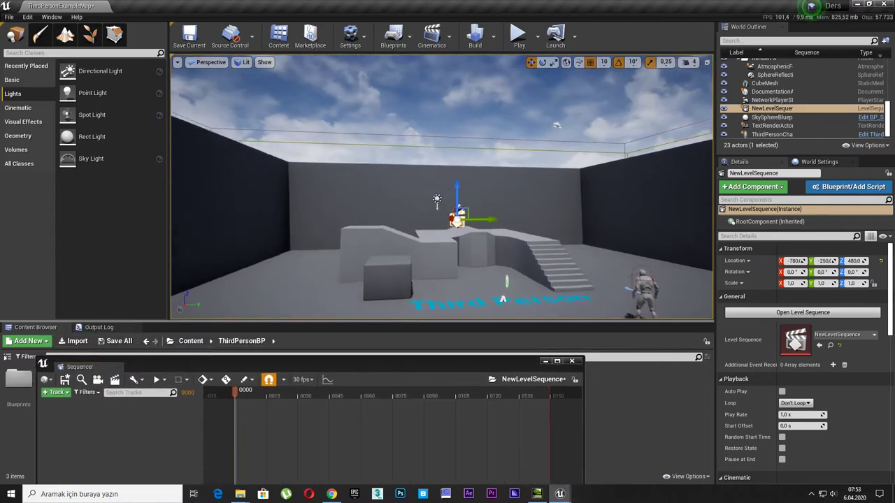
pyautogui.moveTo(361, 248); pyautogui.dragTo(364, 202)
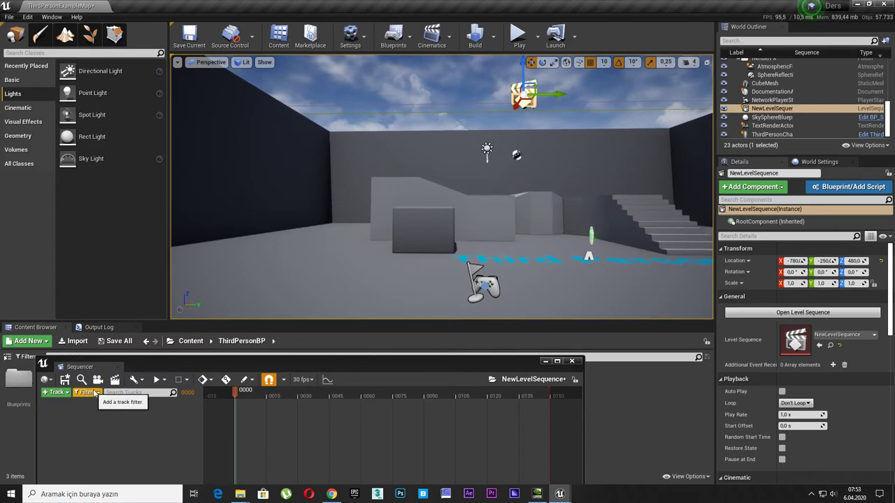
# Add a CineCameraActor to NewLevelSequence and fly it to frame the small block before the ramp.
pyautogui.click(115, 379)
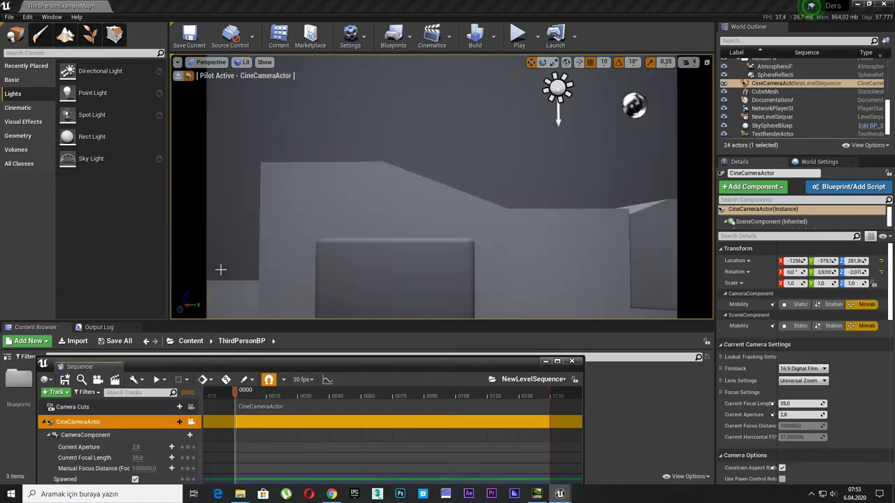
pyautogui.moveTo(404, 231); pyautogui.dragTo(404, 231)
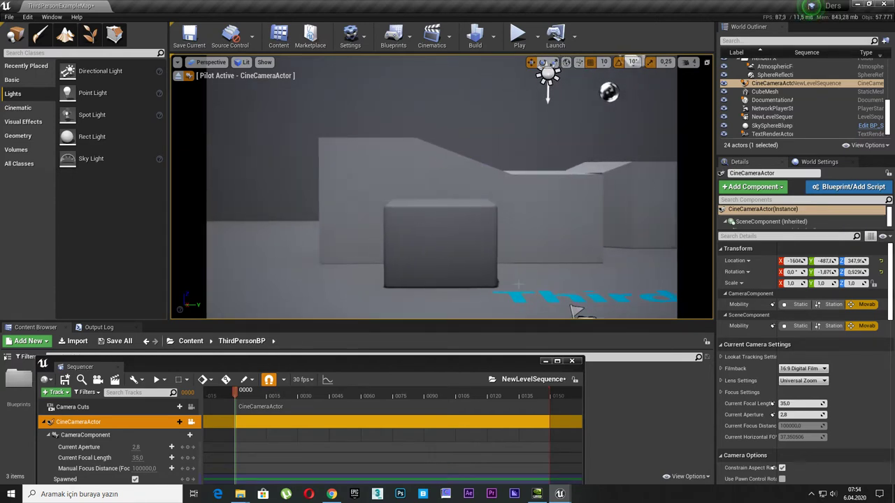
pyautogui.moveTo(447, 365); pyautogui.dragTo(444, 281)
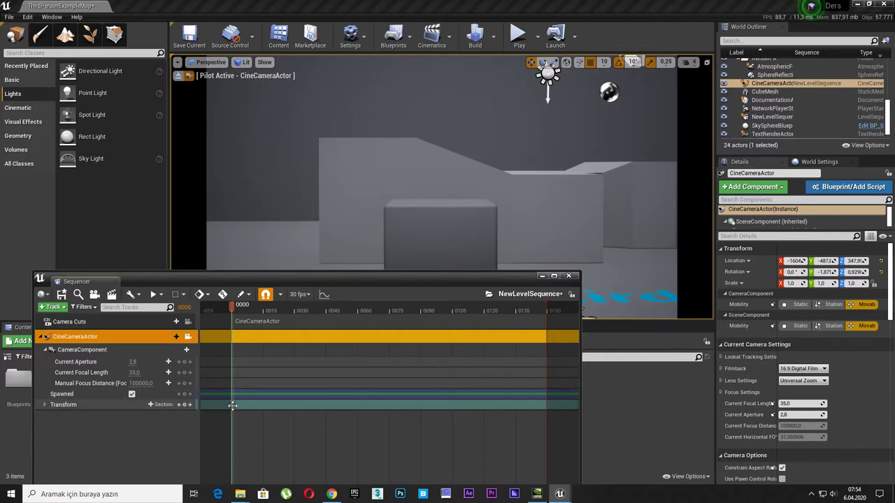
# Key the camera Transform at frame 0000, then at 0111 after strafing onto the stairs and character.
pyautogui.press('s')
pyautogui.moveTo(231, 307); pyautogui.dragTo(300, 308)
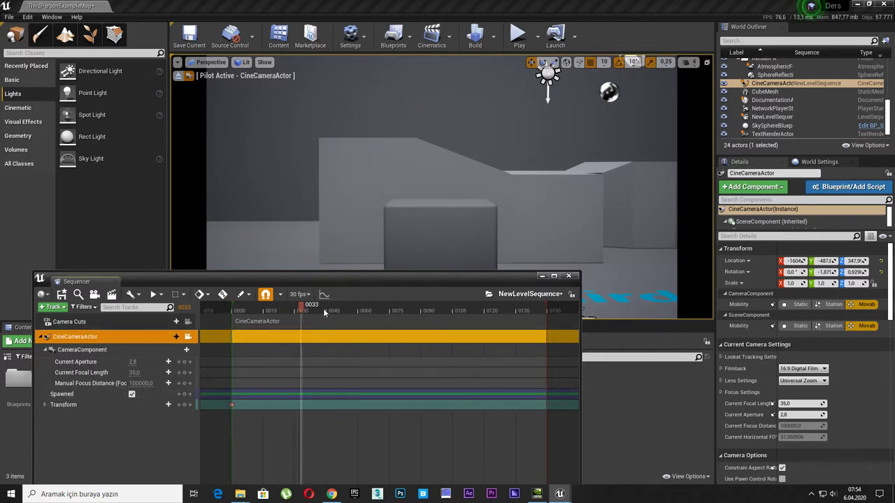
pyautogui.moveTo(458, 282); pyautogui.dragTo(483, 378)
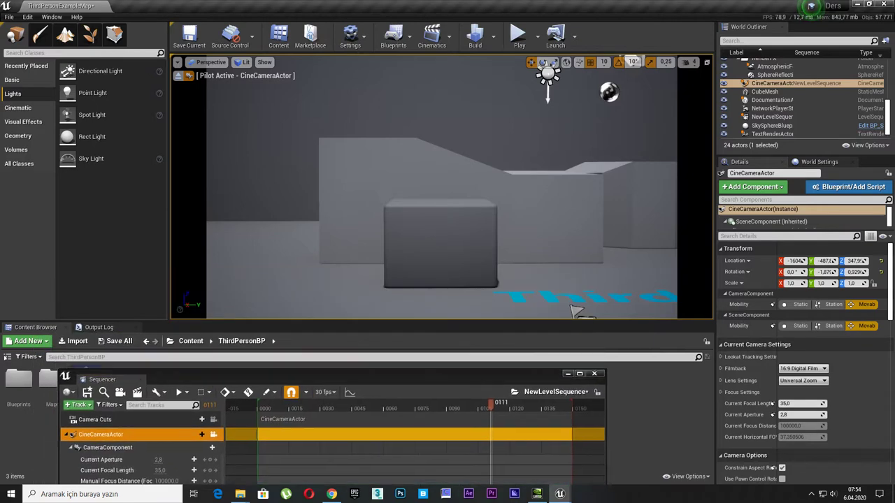
pyautogui.press('Right')
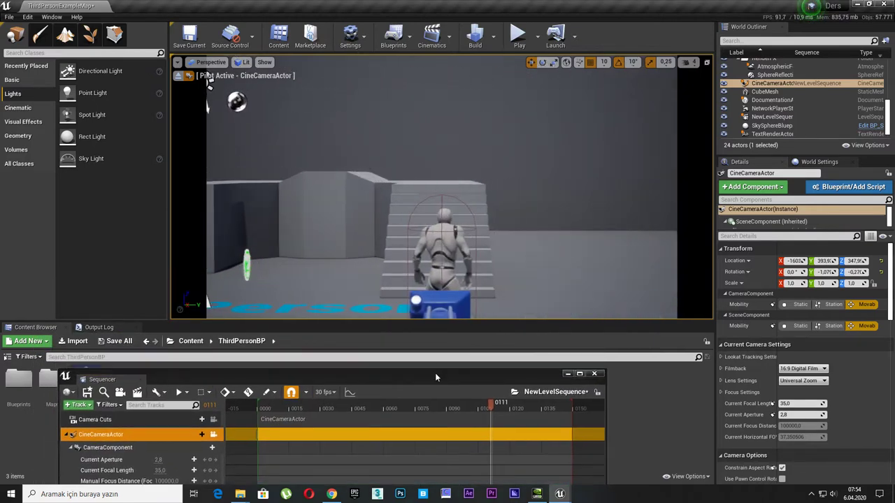
pyautogui.moveTo(435, 377); pyautogui.dragTo(455, 218)
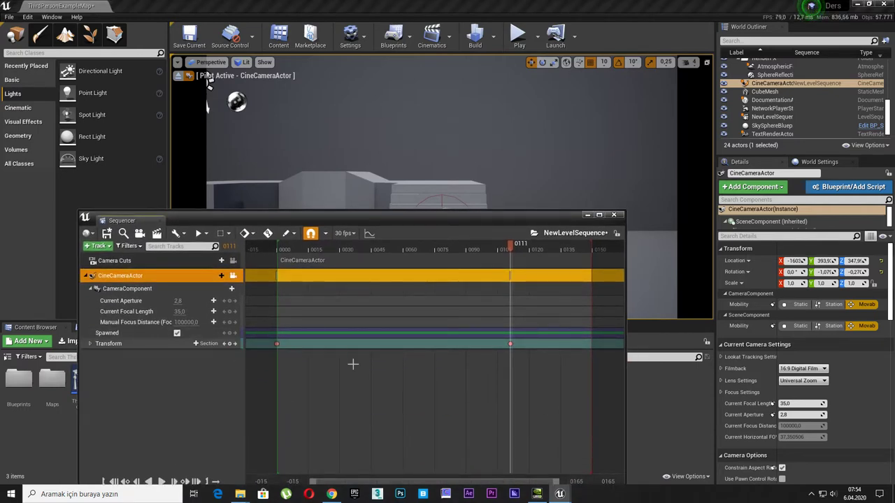
# Scrub back to an earlier frame and play the sequence to preview the camera move.
pyautogui.moveTo(508, 244)
pyautogui.mouseDown()
pyautogui.moveTo(401, 245)
pyautogui.moveTo(507, 258)
pyautogui.moveTo(316, 278)
pyautogui.mouseUp()
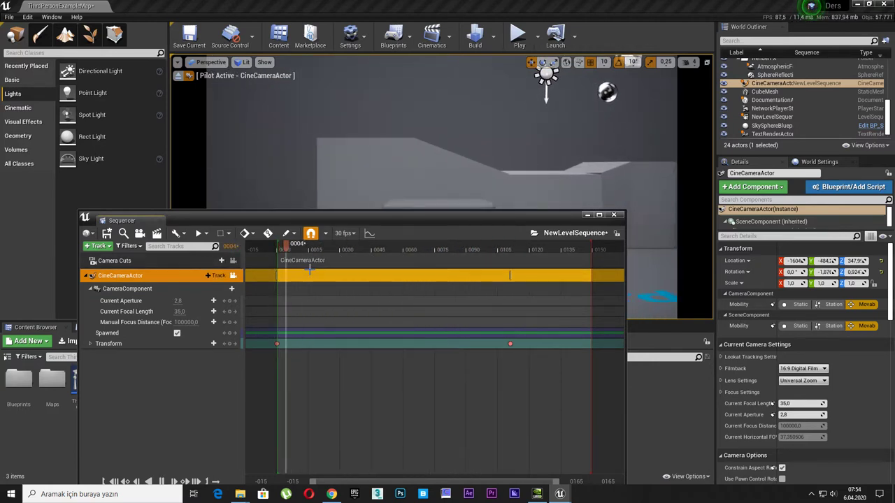
pyautogui.press('space')
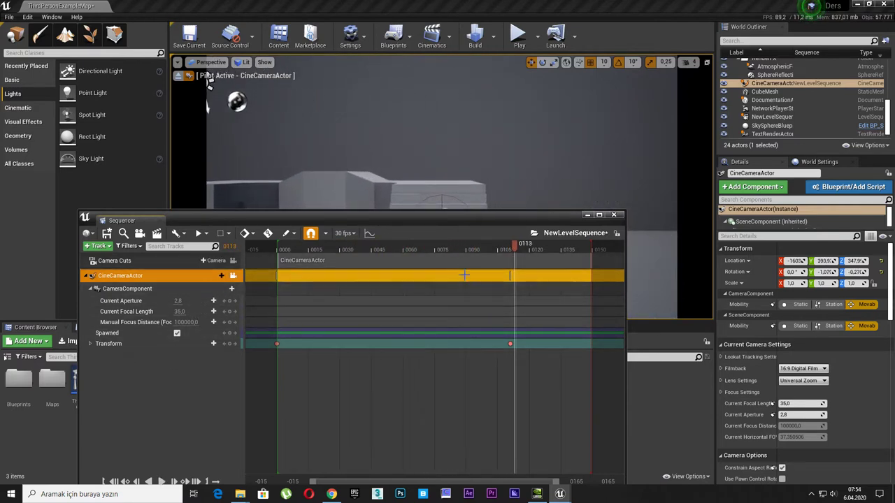
pyautogui.moveTo(466, 293); pyautogui.dragTo(328, 353, button='right')
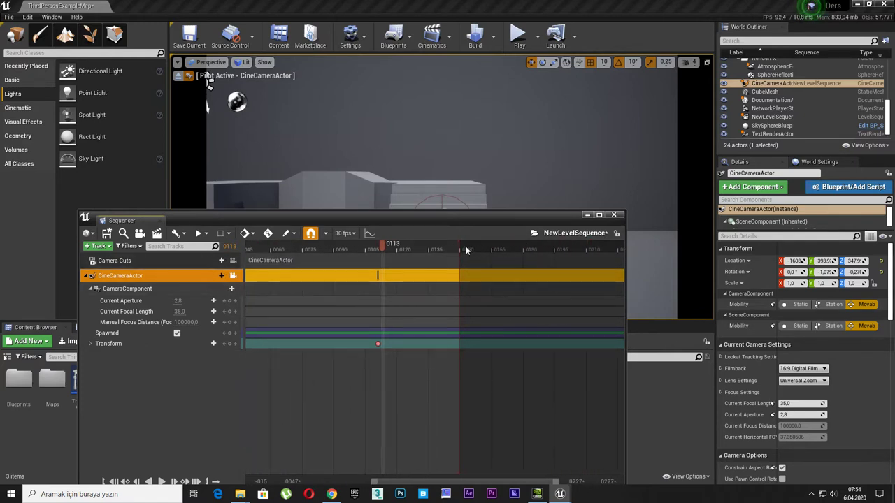
# Extend the playback end to about frame 0200 and place the camera beside the character.
pyautogui.moveTo(464, 250); pyautogui.dragTo(570, 251)
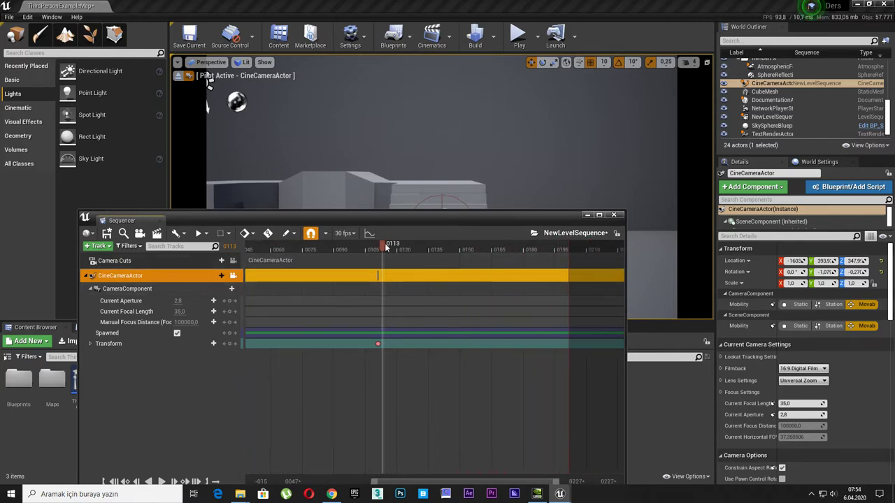
pyautogui.moveTo(470, 222); pyautogui.dragTo(468, 344)
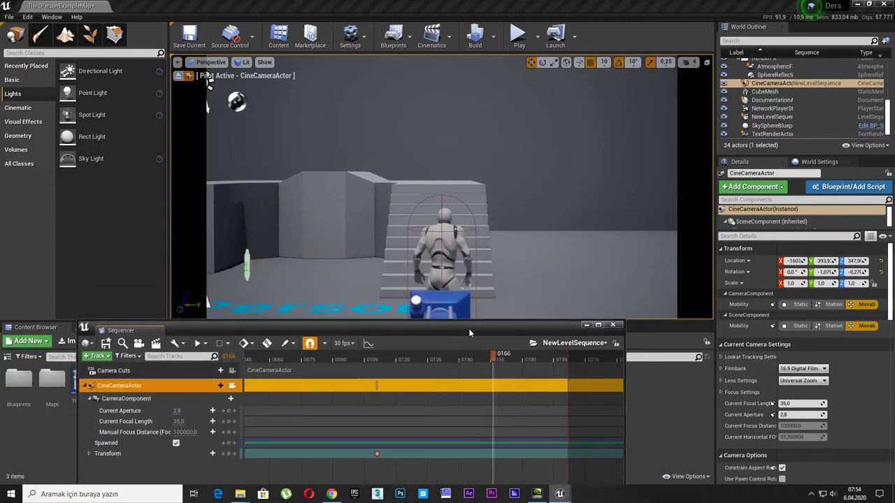
pyautogui.moveTo(441, 209)
pyautogui.mouseDown(button='right')
pyautogui.moveTo(391, 209)
pyautogui.moveTo(419, 210)
pyautogui.mouseUp(button='right')
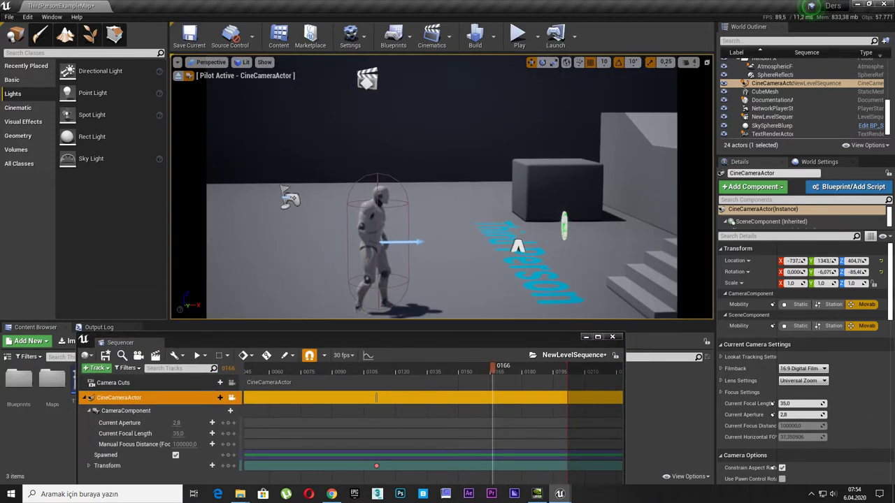
# Key the camera's side view at frame 0166, then select the middle key and scrub back to check it.
pyautogui.moveTo(355, 346); pyautogui.dragTo(369, 296)
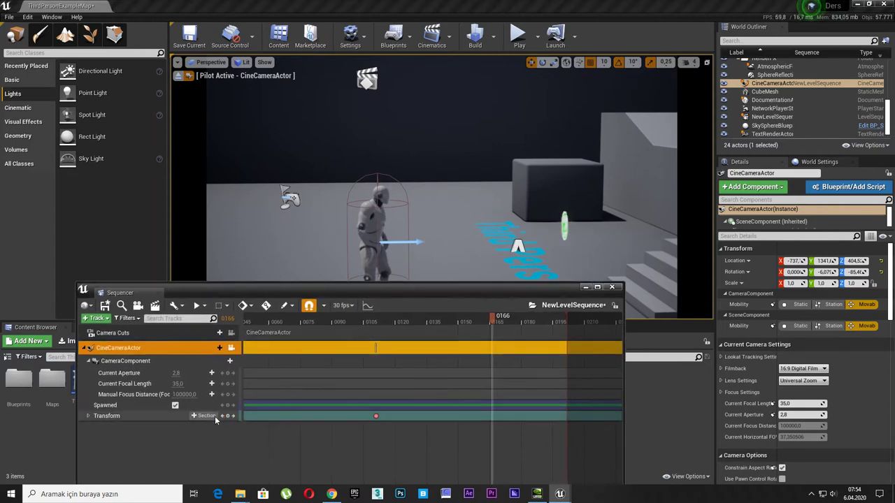
pyautogui.click(228, 417)
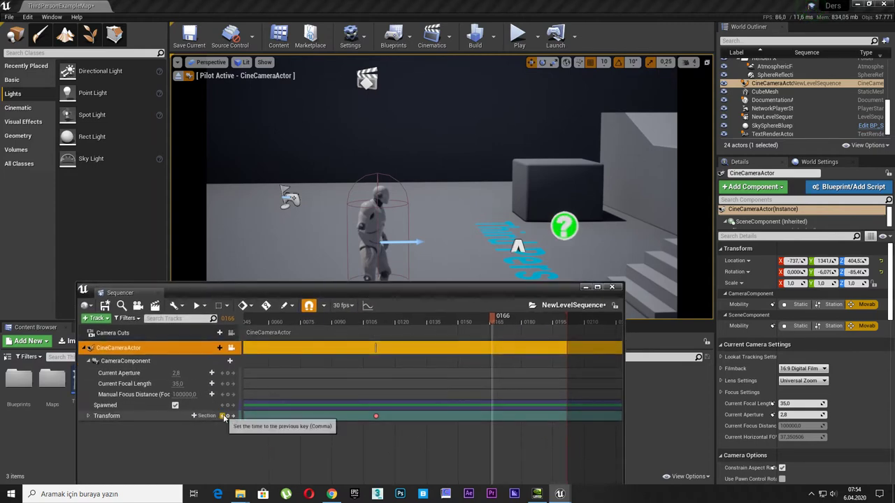
pyautogui.click(375, 416)
pyautogui.moveTo(379, 354); pyautogui.dragTo(424, 354)
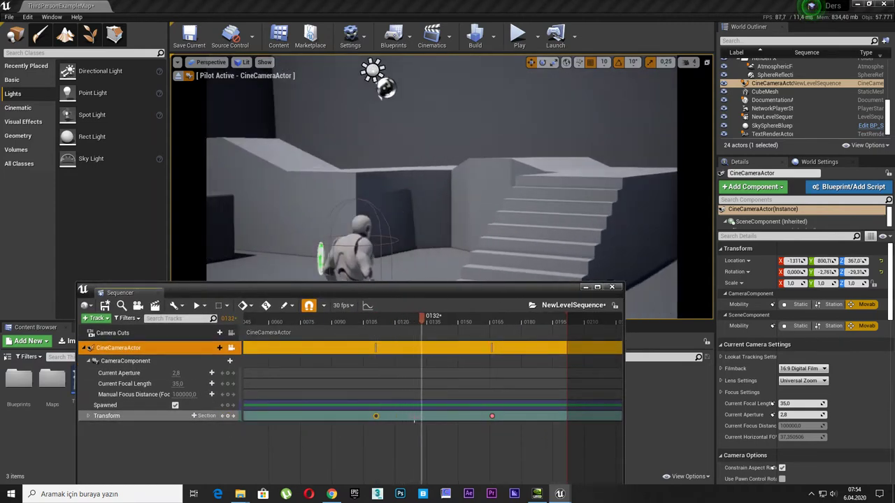
pyautogui.scroll(-3, 424, 354)
pyautogui.moveTo(433, 319); pyautogui.dragTo(353, 321)
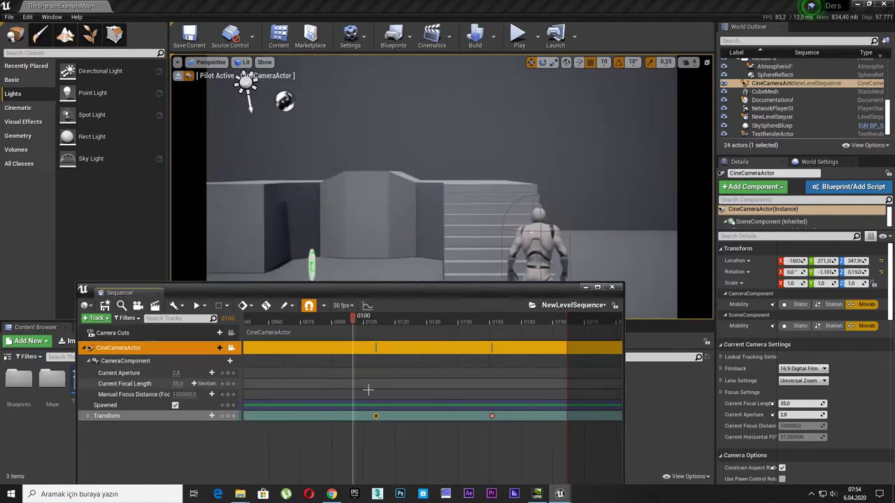
pyautogui.moveTo(355, 347); pyautogui.dragTo(411, 344, button='right')
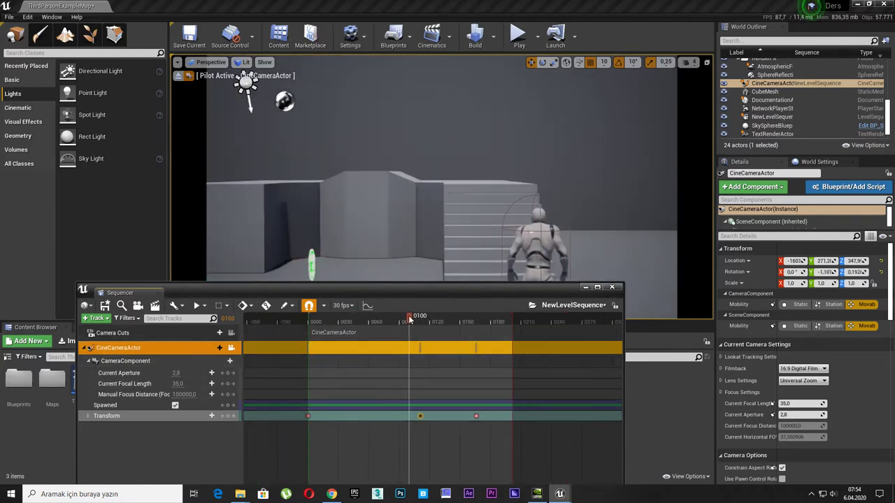
# Play the camera move from near the start, drop Current Aperture to about 1.39, and rewind to 0000.
pyautogui.moveTo(409, 320); pyautogui.dragTo(316, 320)
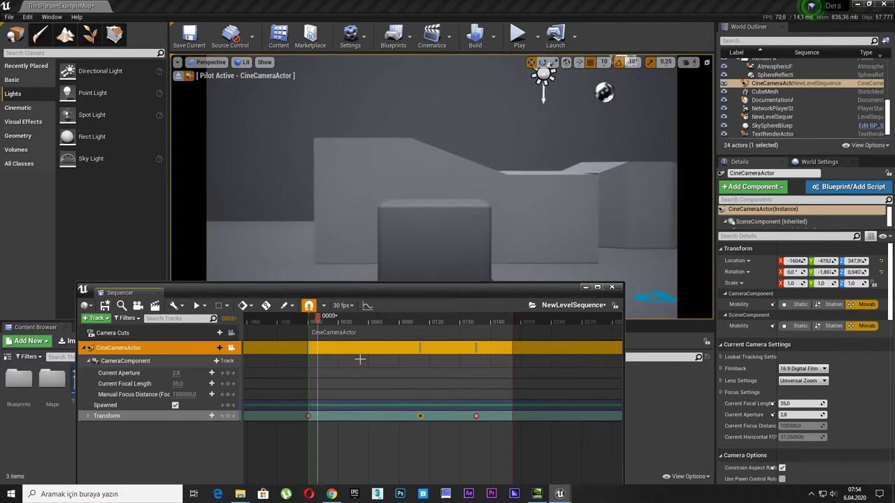
pyautogui.press('space')
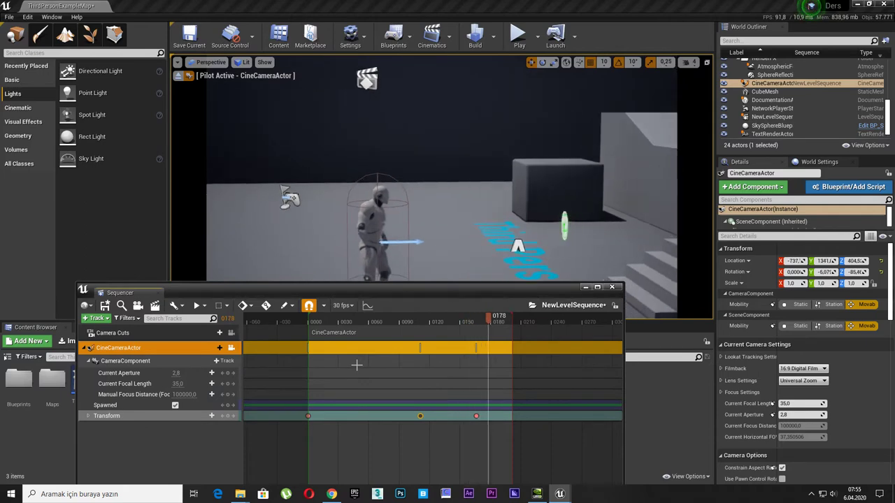
pyautogui.moveTo(396, 381); pyautogui.dragTo(363, 380, button='right')
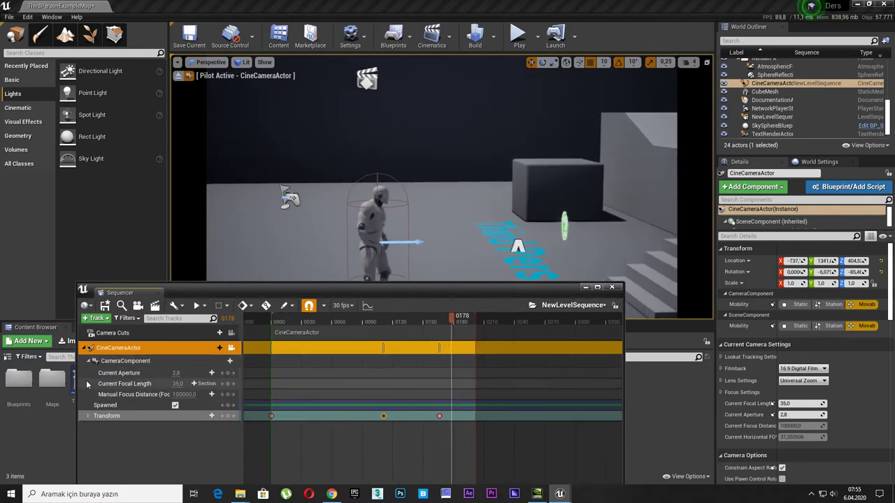
pyautogui.moveTo(336, 423); pyautogui.dragTo(410, 422, button='right')
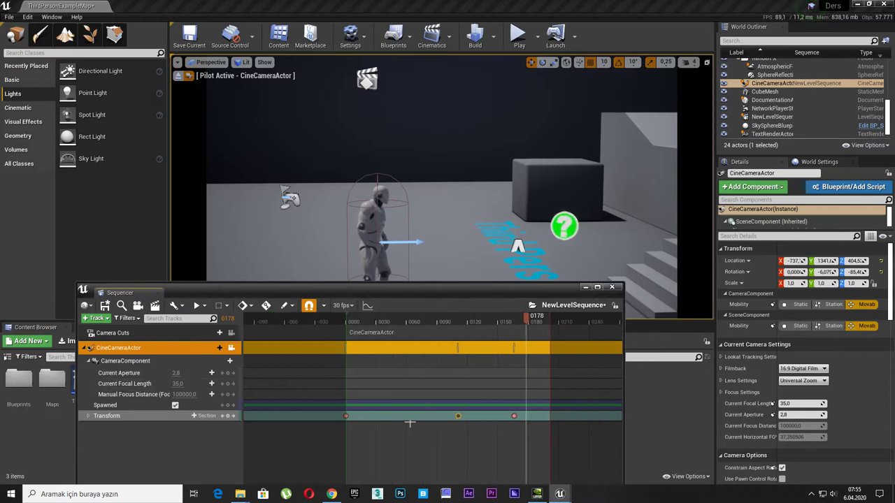
pyautogui.click(346, 415)
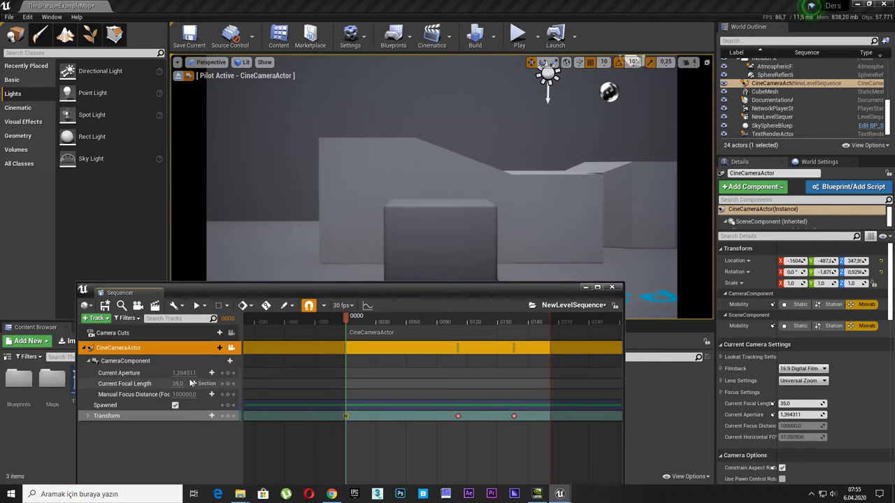
# Restore Current Aperture to 2.8, lower focal length to about 17.49 mm, and play the camera move.
pyautogui.hotkey('ctrl', 'z')
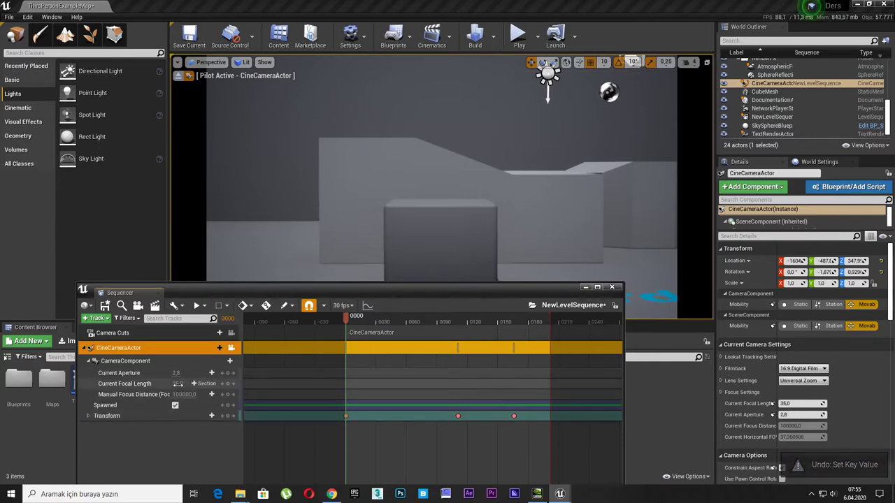
pyautogui.moveTo(178, 384); pyautogui.dragTo(177, 392)
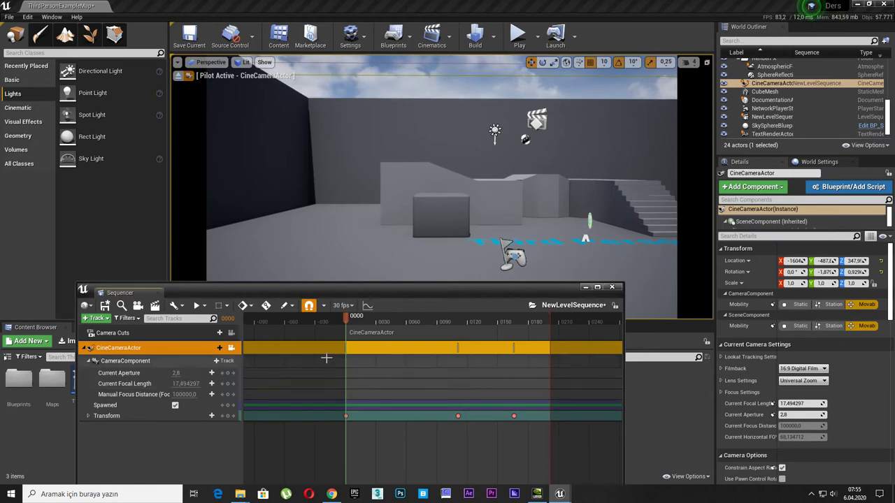
pyautogui.moveTo(351, 318)
pyautogui.mouseDown()
pyautogui.moveTo(482, 325)
pyautogui.moveTo(348, 330)
pyautogui.mouseUp()
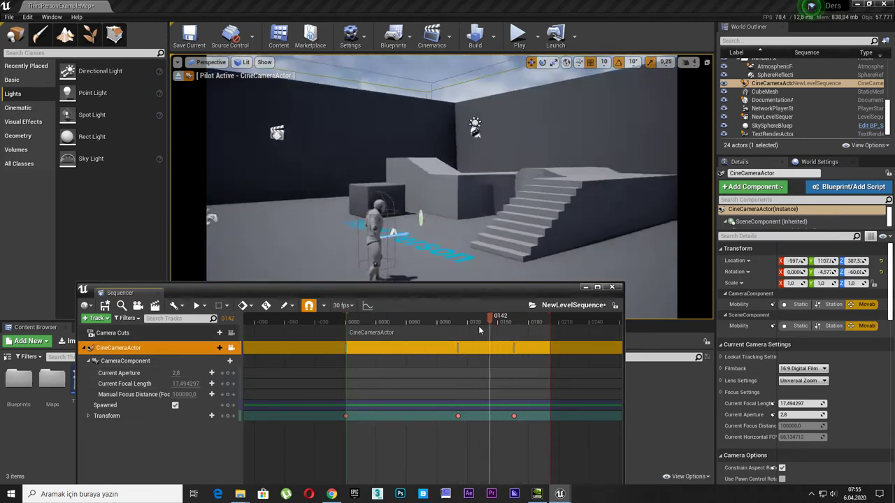
pyautogui.press('space')
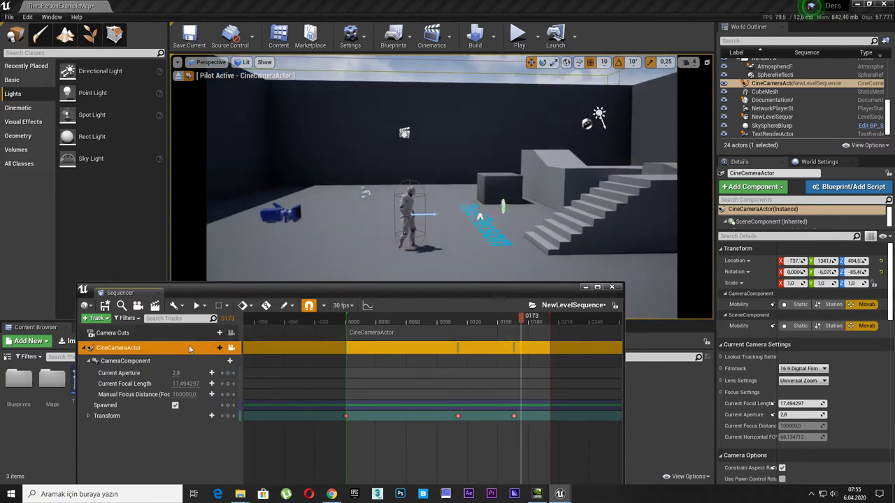
# Open Render Movie Settings, pick 1920 x 1080 (16:9) resolution, and expand the Animation section.
pyautogui.click(163, 305)
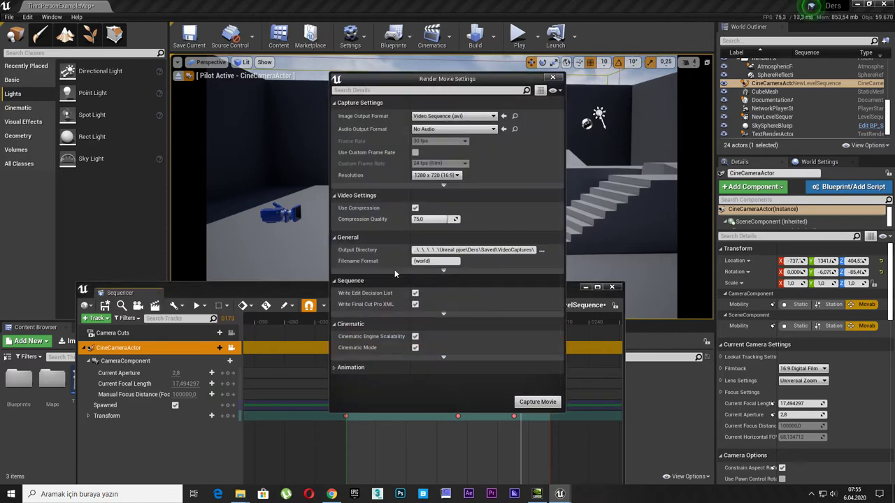
pyautogui.click(436, 174)
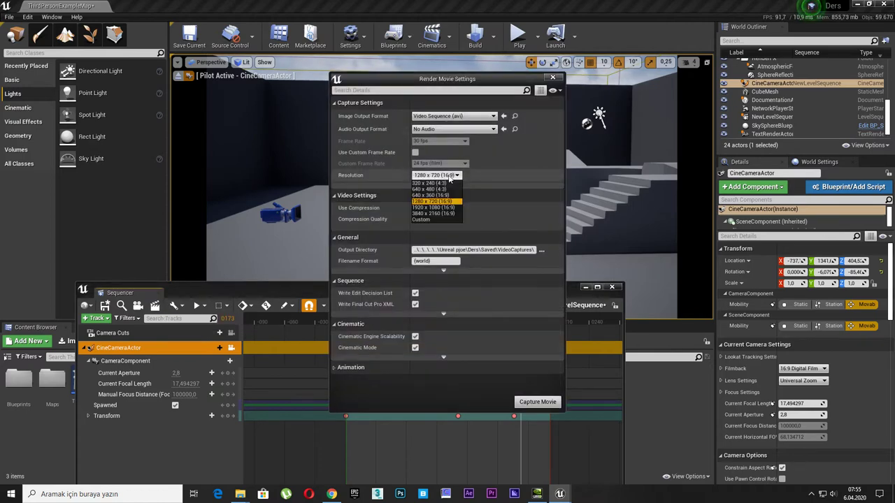
pyautogui.click(429, 209)
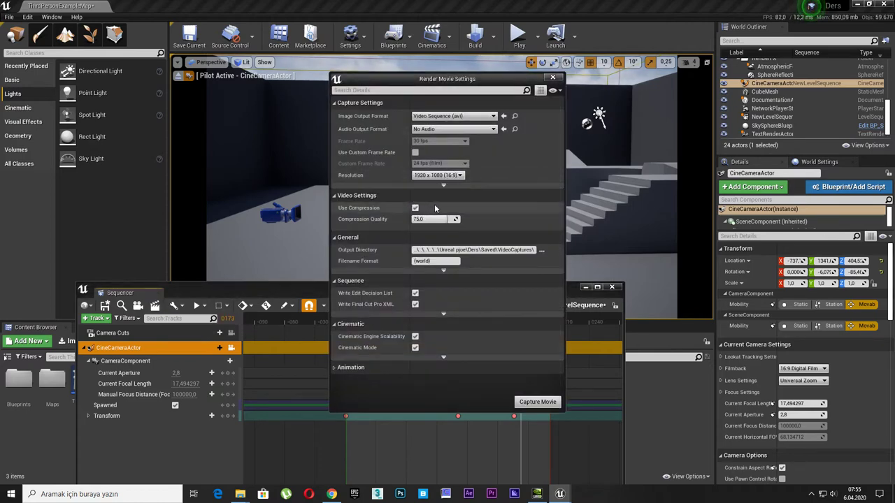
pyautogui.click(381, 195)
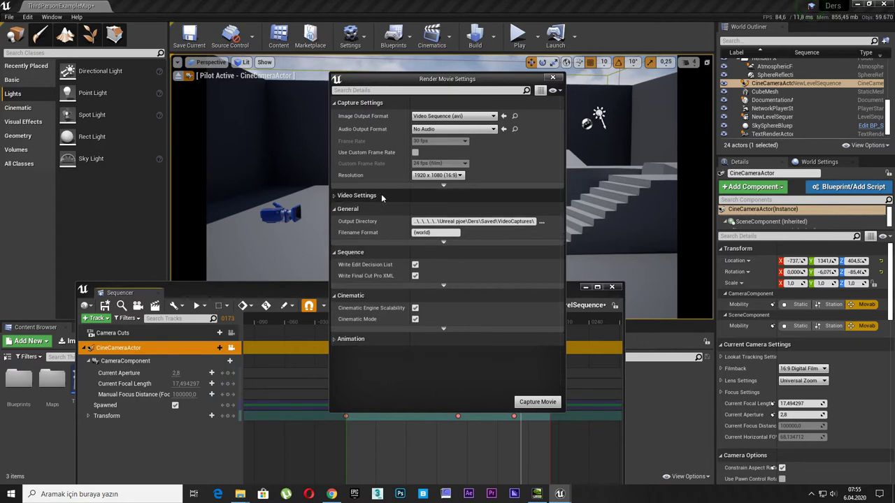
pyautogui.click(392, 253)
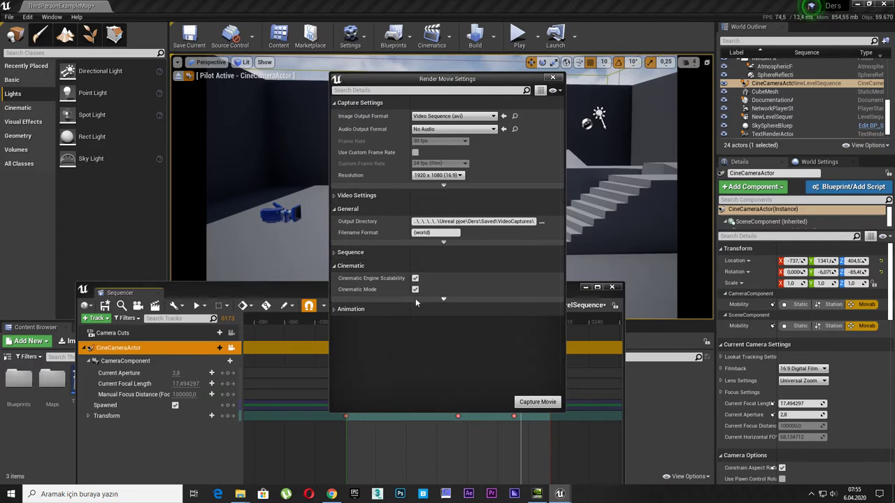
pyautogui.click(399, 309)
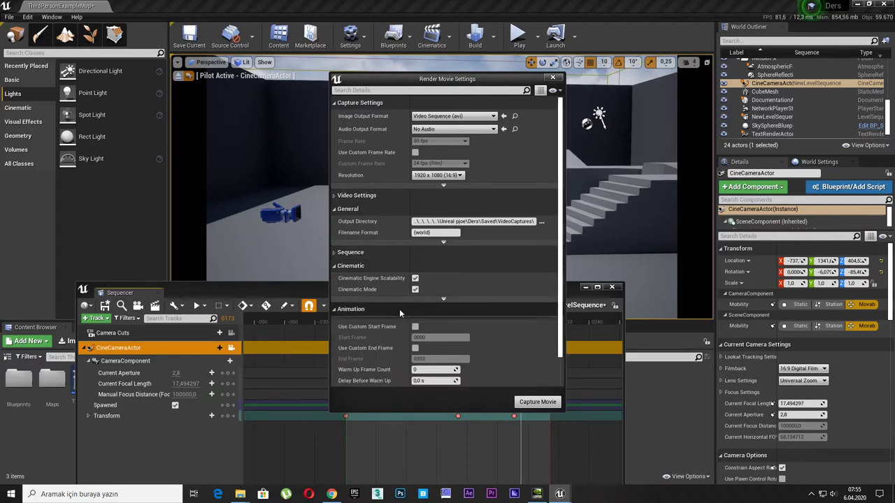
# Check frame 0202 in Sequencer and switch from a custom end frame to a custom start frame.
pyautogui.click(416, 348)
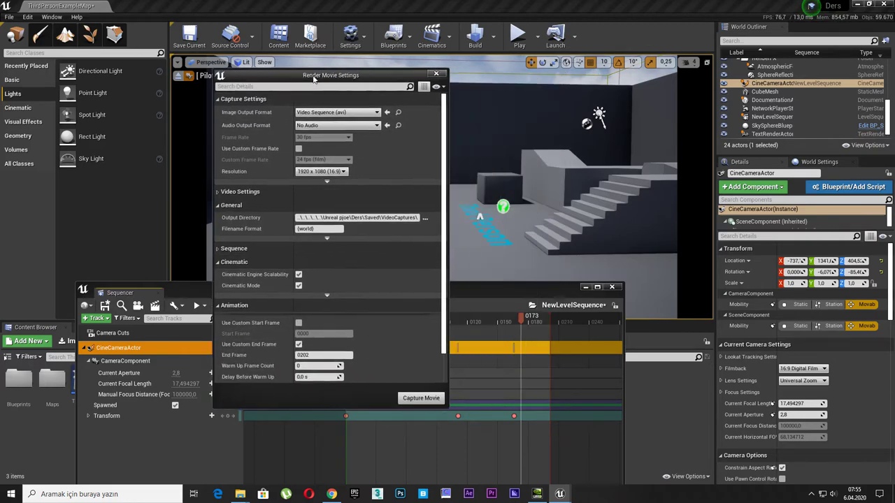
pyautogui.moveTo(436, 87); pyautogui.dragTo(194, 70)
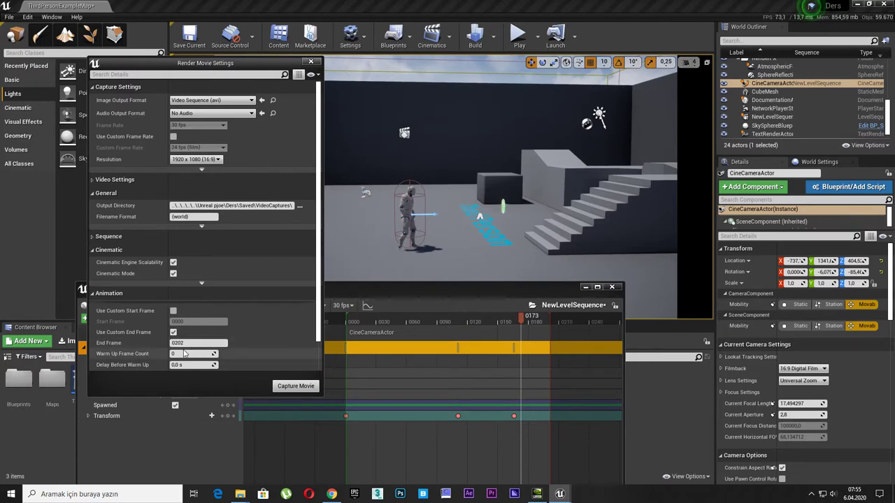
pyautogui.click(528, 318)
pyautogui.moveTo(528, 318); pyautogui.dragTo(551, 321)
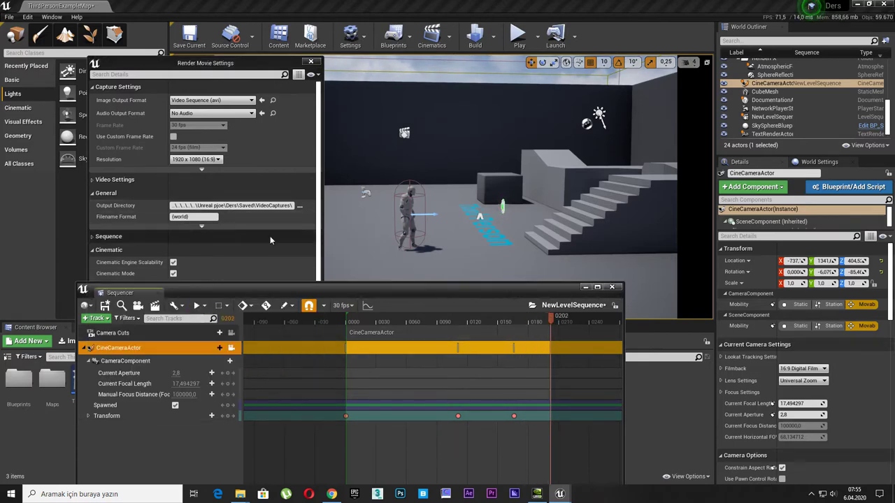
pyautogui.click(309, 237)
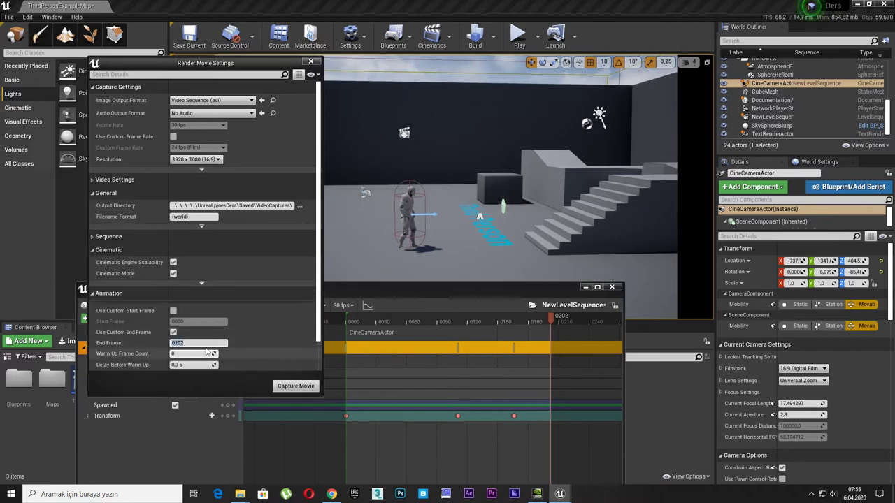
pyautogui.click(174, 333)
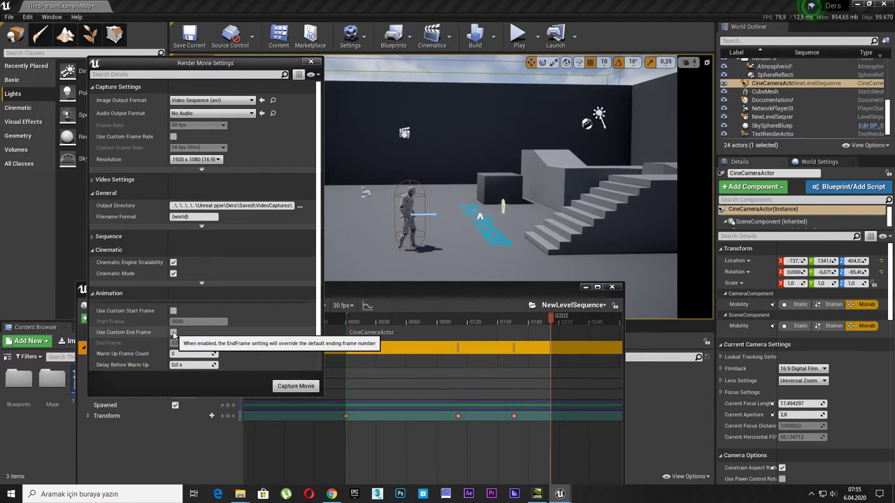
pyautogui.click(173, 311)
pyautogui.click(178, 322)
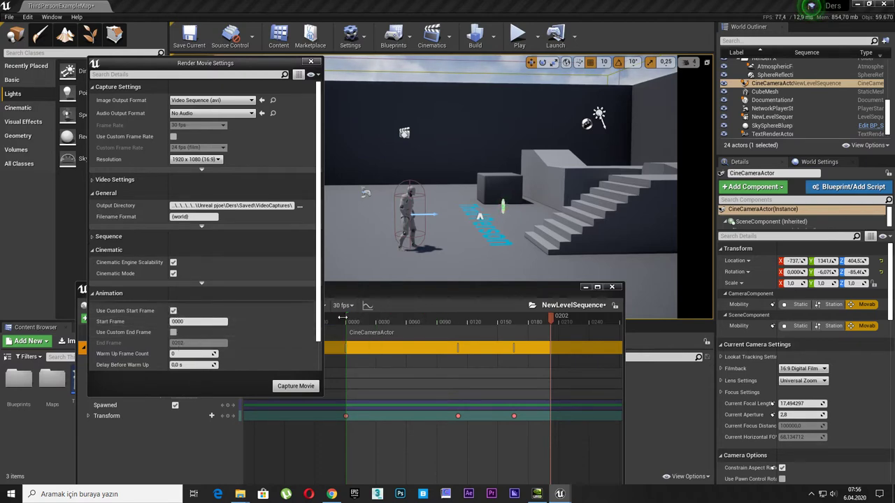
# Clear the custom start frame, capture the movie, and save the sequence and map when prompted.
pyautogui.click(173, 311)
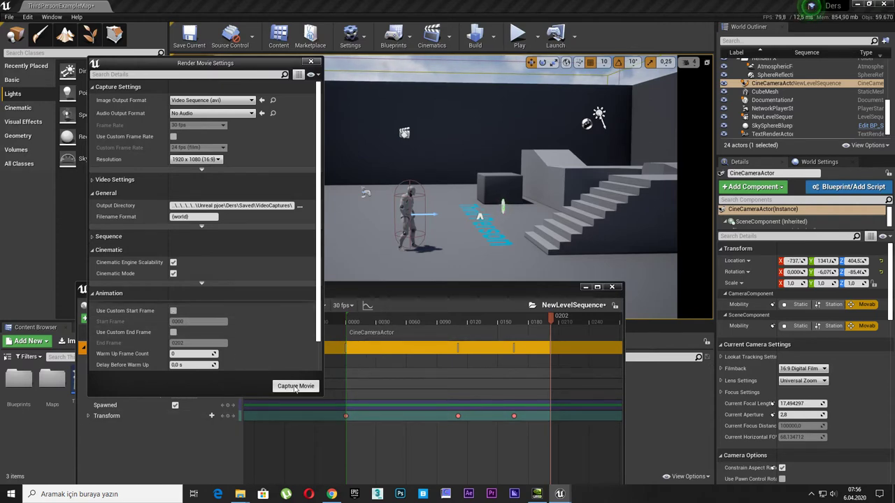
pyautogui.click(296, 387)
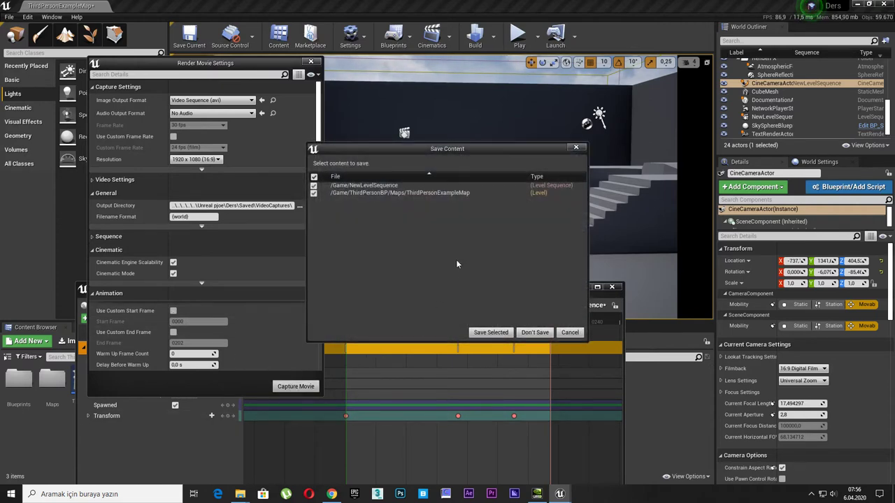
pyautogui.click(503, 337)
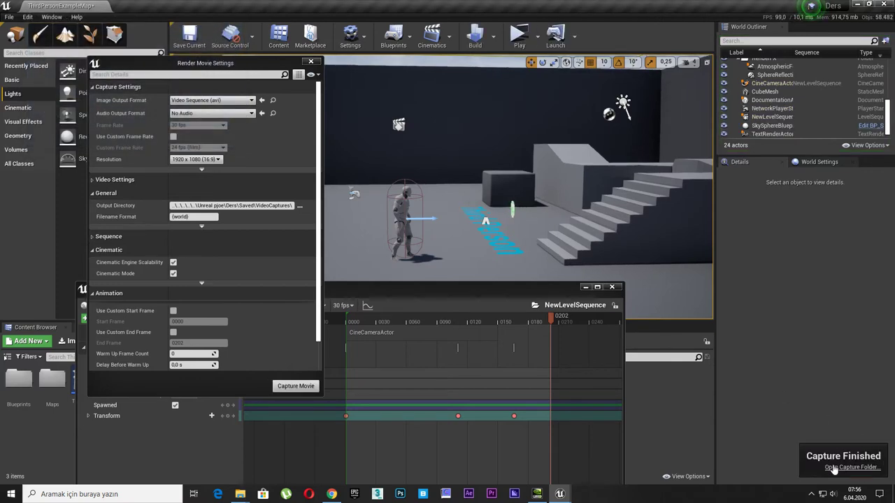
# Play the captured ThirdPersonExampleMap video from the capture folder, then close the player and delete the file.
pyautogui.click(842, 469)
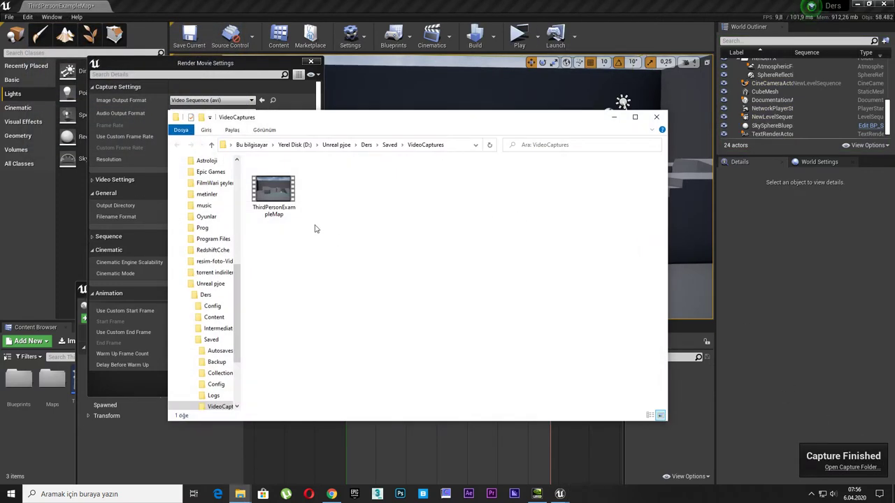
pyautogui.doubleClick(285, 202)
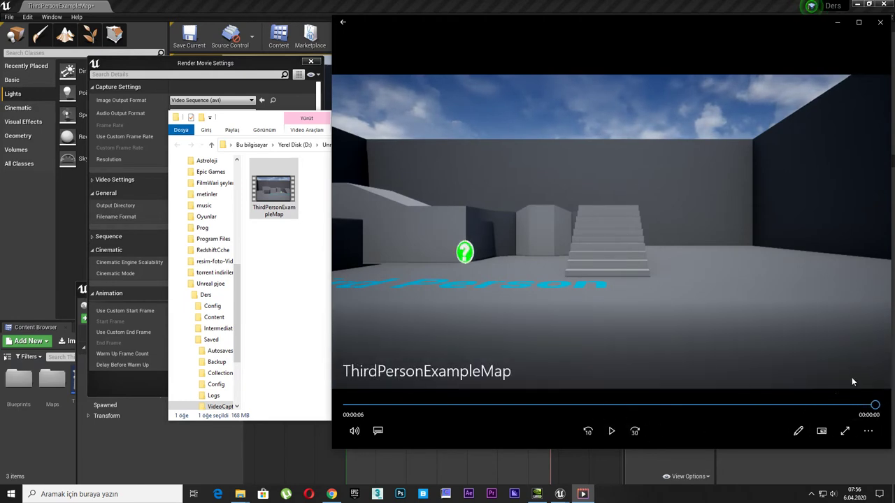
pyautogui.click(879, 28)
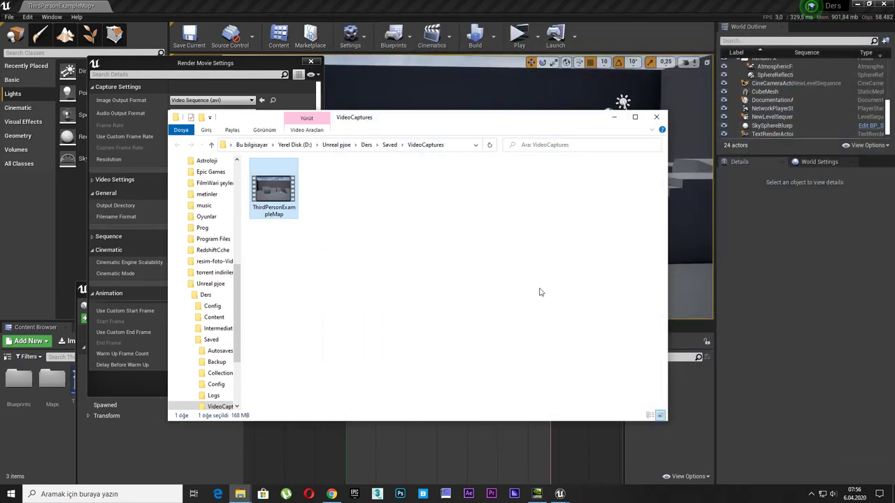
pyautogui.press('Delete')
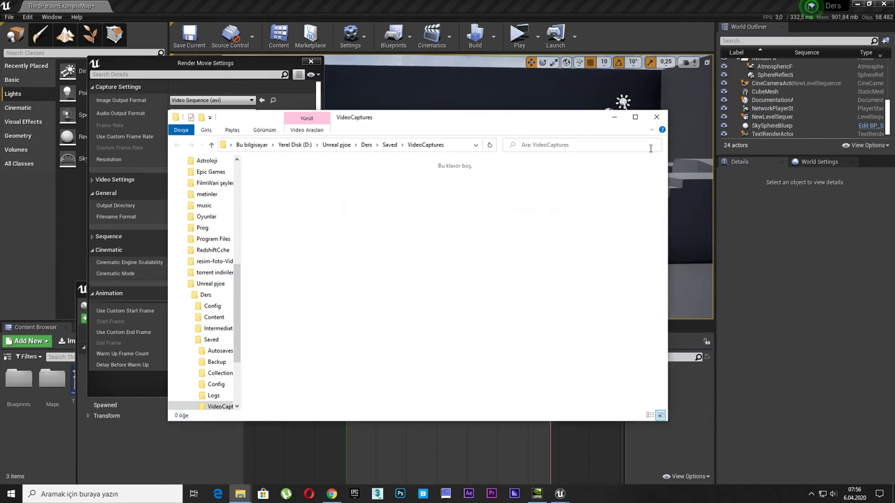
# Move the camera's last Transform key from frame 0166 to 0201, then scrub back to 0181.
pyautogui.click(658, 119)
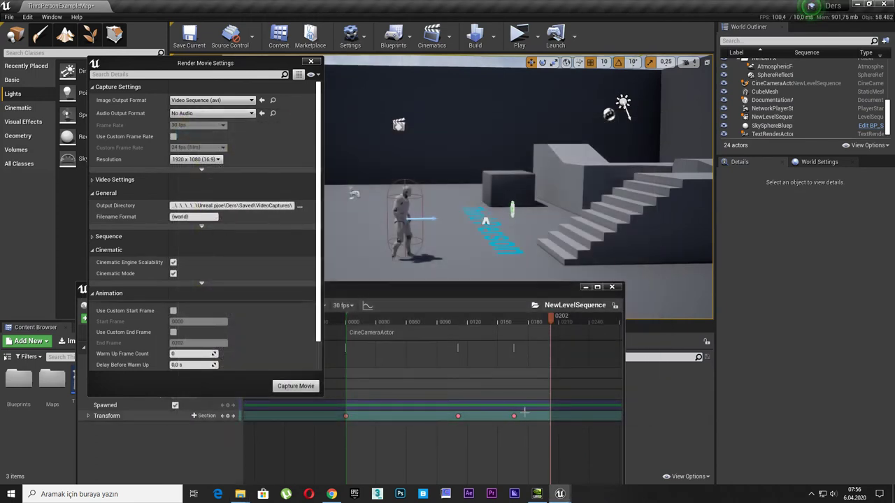
pyautogui.moveTo(554, 319); pyautogui.dragTo(522, 322)
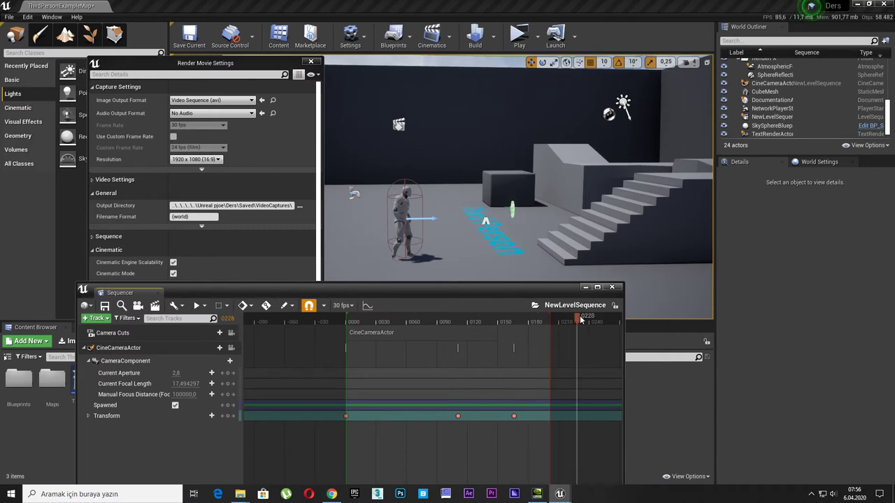
pyautogui.moveTo(514, 415); pyautogui.dragTo(552, 415)
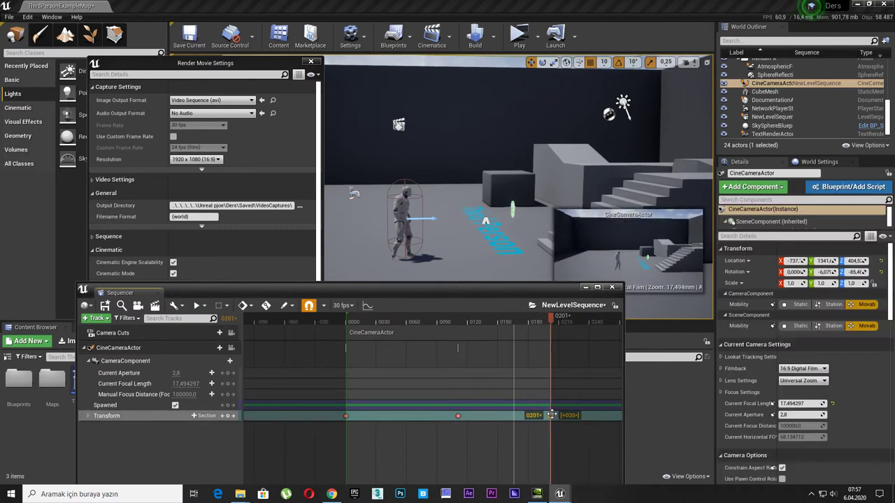
pyautogui.moveTo(552, 318); pyautogui.dragTo(530, 319)
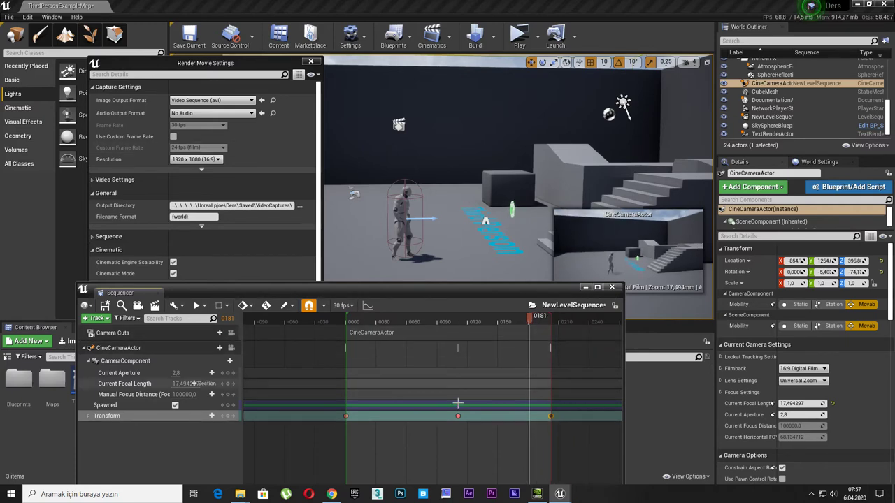
# Recapture the retimed sequence as a 1920 x 1080 AVI, saving the sequence and map first.
pyautogui.click(245, 72)
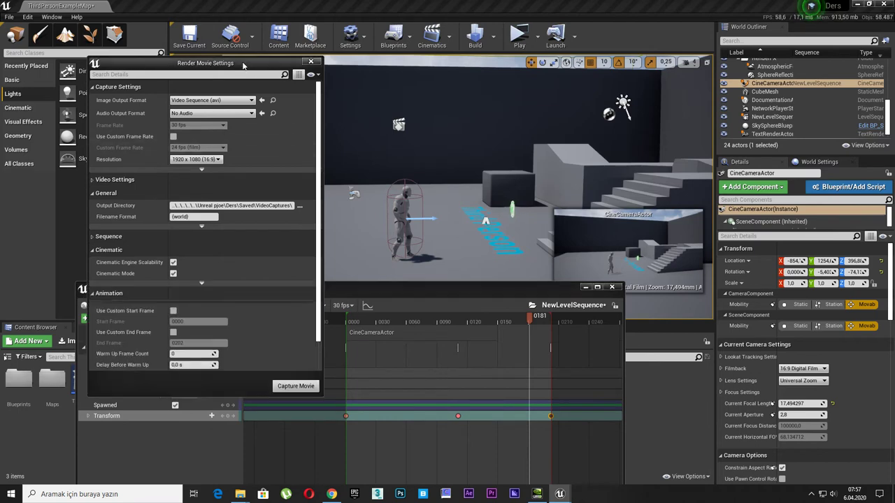
pyautogui.click(296, 387)
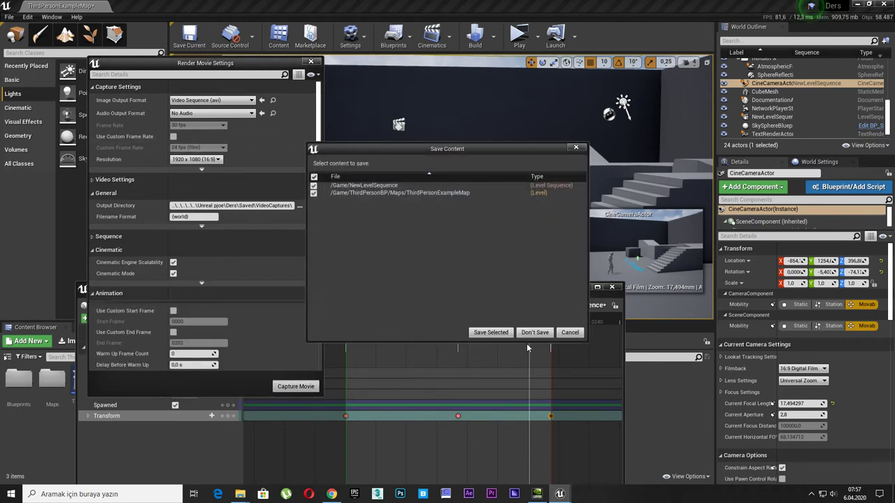
pyautogui.click(492, 331)
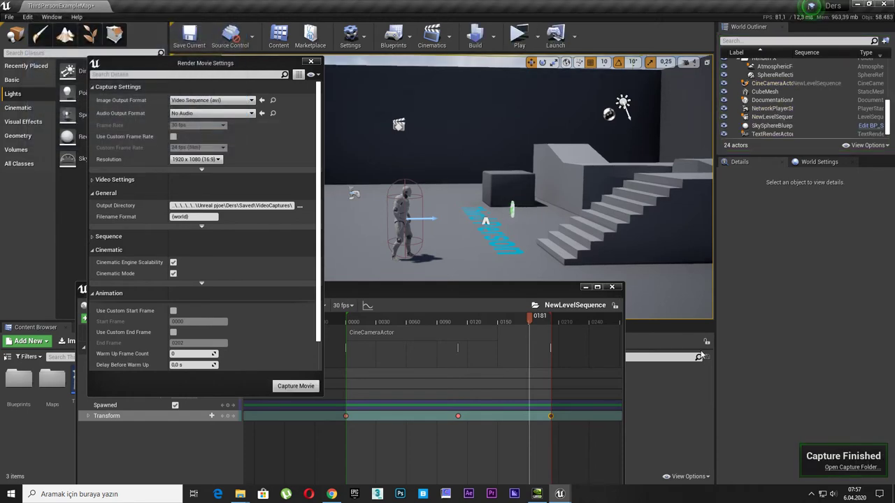
# Play the captured ThirdPersonExampleMap video, then delete it and close the VideoCaptures folder.
pyautogui.click(844, 469)
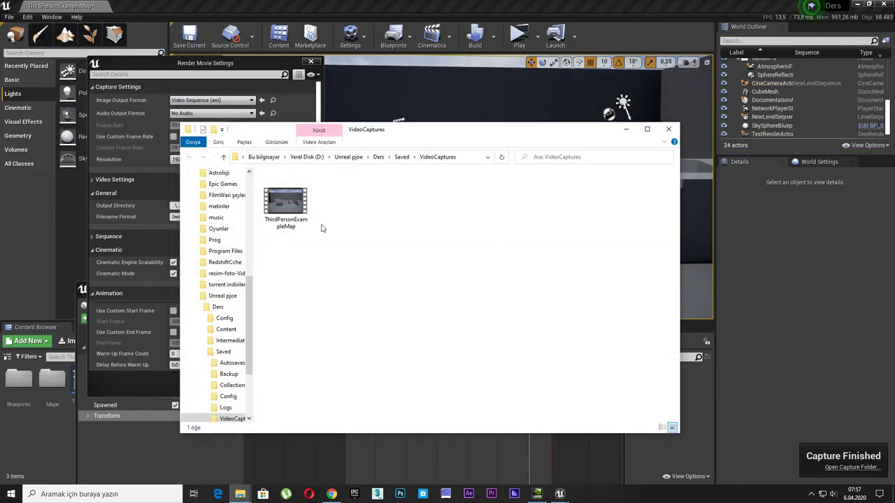
pyautogui.doubleClick(285, 203)
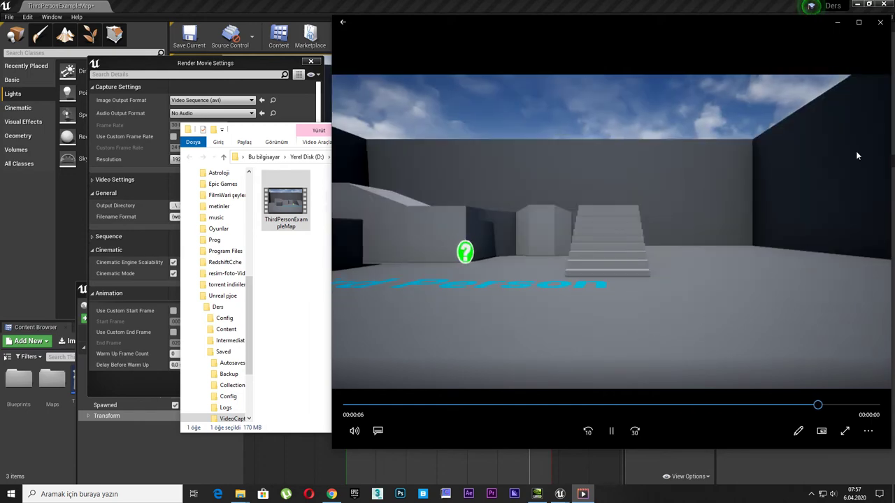
pyautogui.click(883, 28)
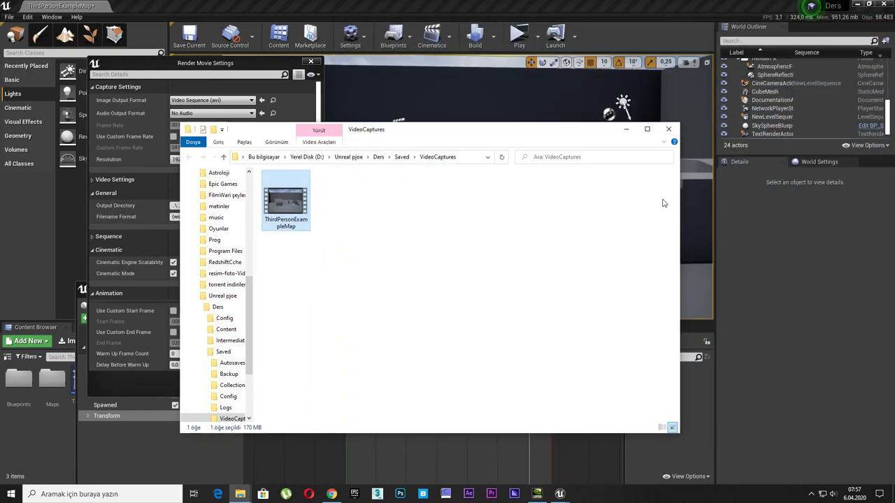
pyautogui.press('Delete')
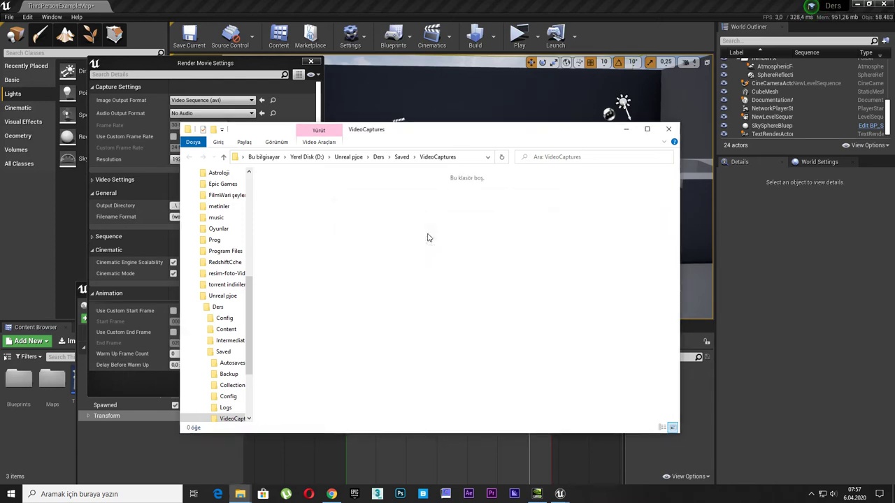
pyautogui.click(669, 128)
# Close Render Movie Settings, select CineCameraActor's last Transform key, and scrub to preview the shot.
pyautogui.click(310, 62)
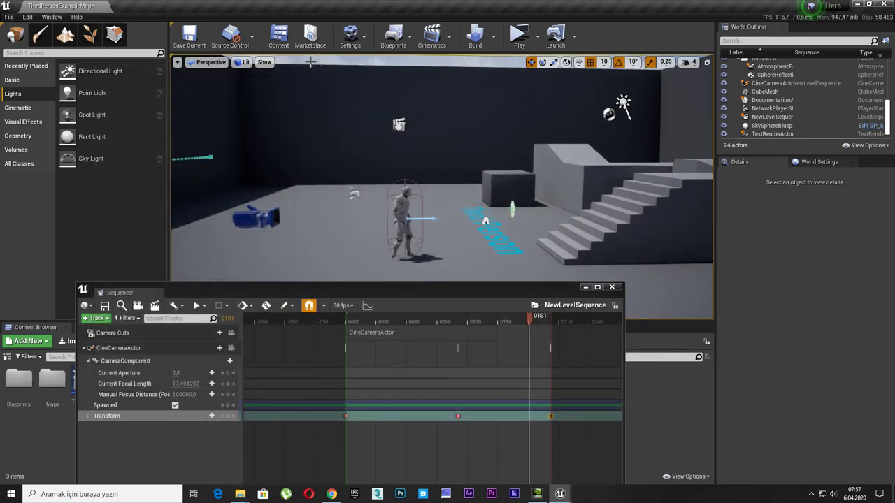
pyautogui.click(551, 416)
pyautogui.click(548, 320)
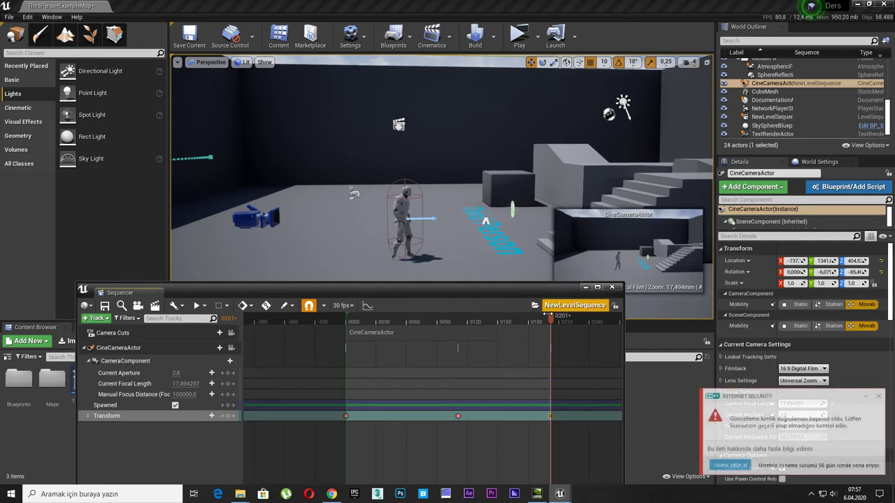
pyautogui.moveTo(548, 319); pyautogui.dragTo(533, 318)
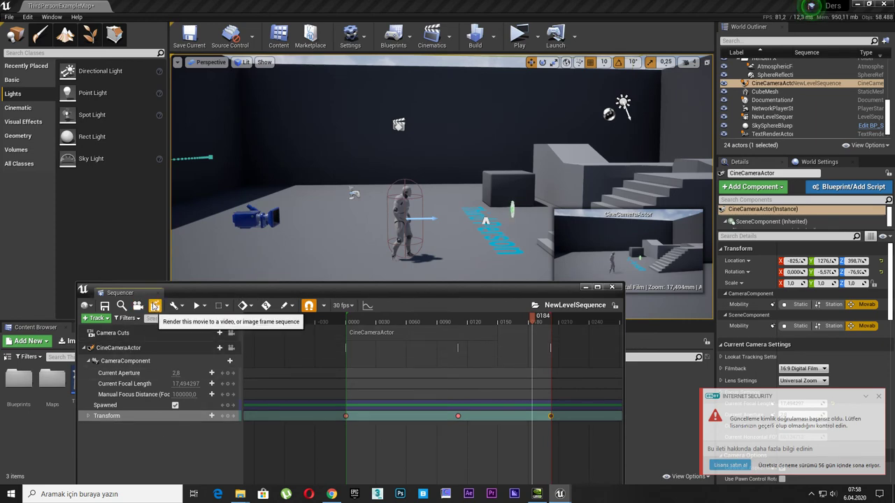
# Start a new AVI movie capture, choosing Save Selected for the level and sequence.
pyautogui.click(155, 305)
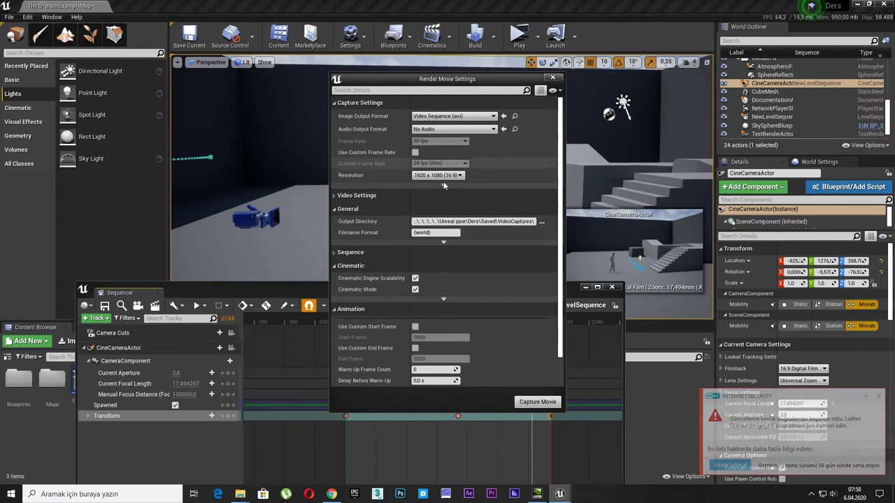
pyautogui.scroll(-2, 453, 302)
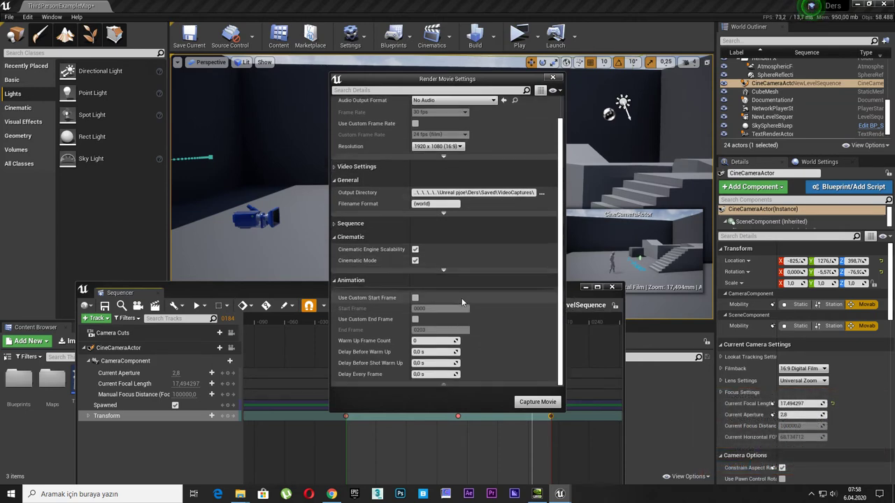
pyautogui.scroll(2, 419, 294)
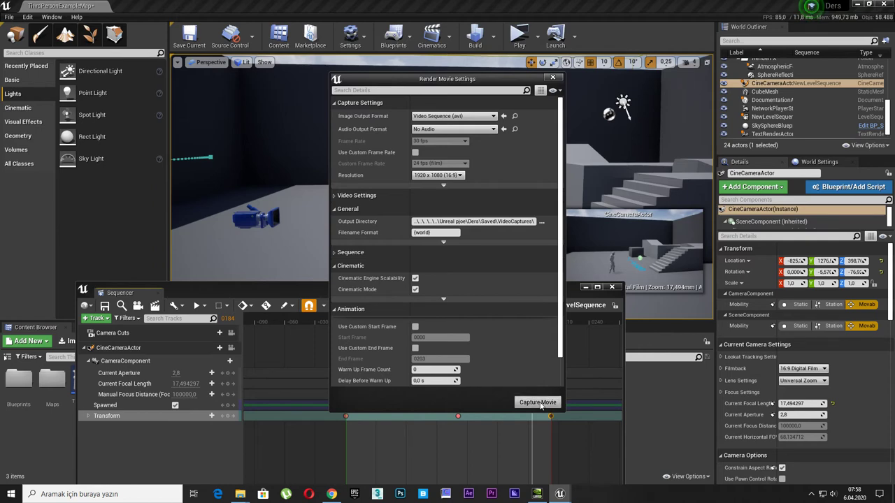
pyautogui.click(538, 404)
pyautogui.click(491, 332)
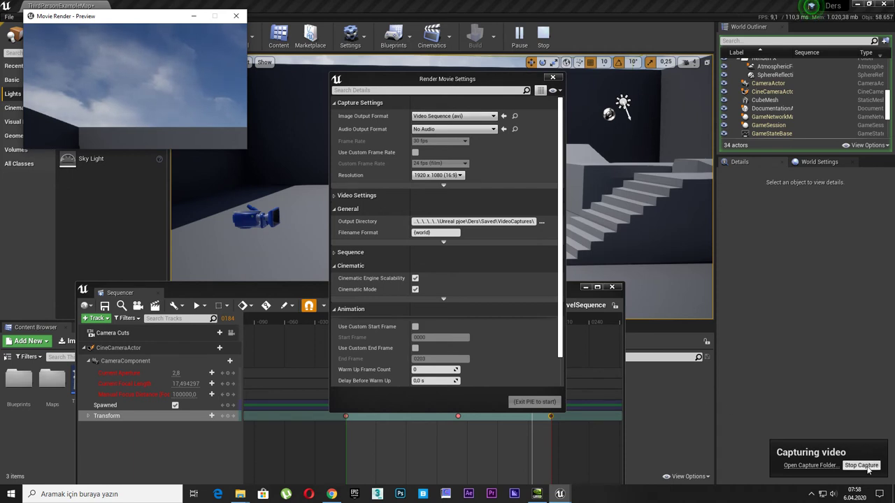
# Stop the capture, watch the new ThirdPersonExampleMap video to the end, then delete it.
pyautogui.click(861, 465)
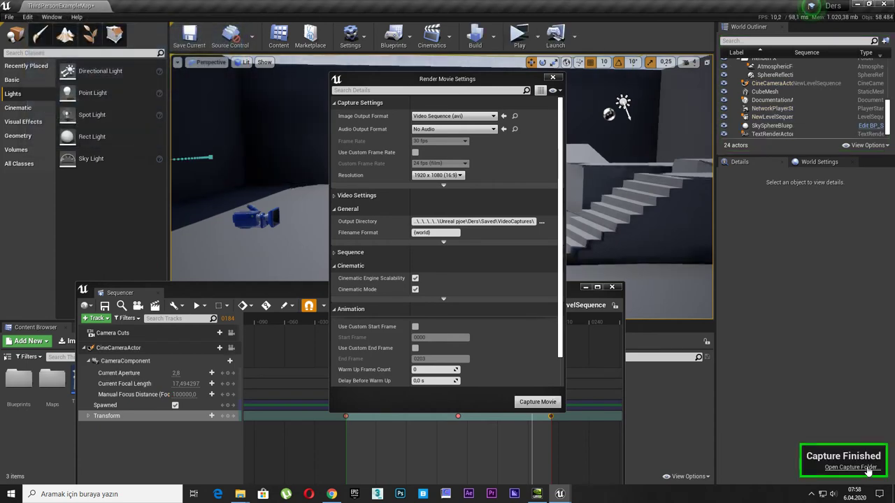
pyautogui.click(850, 467)
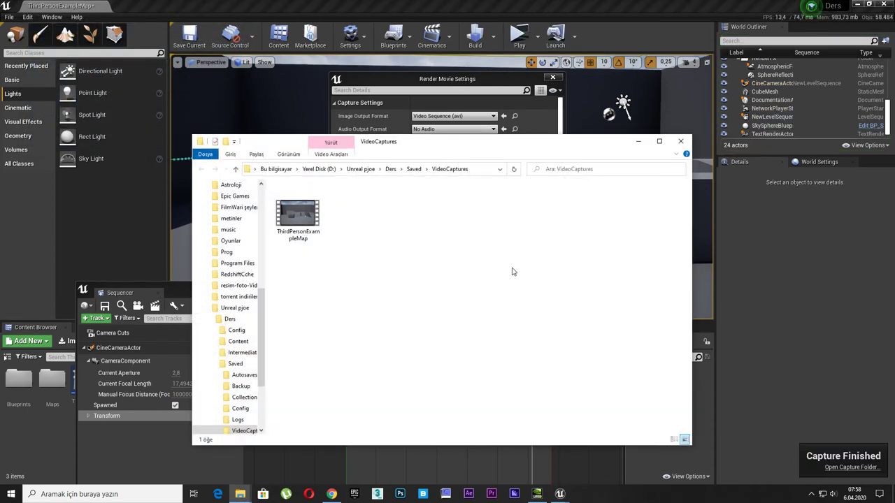
pyautogui.doubleClick(297, 217)
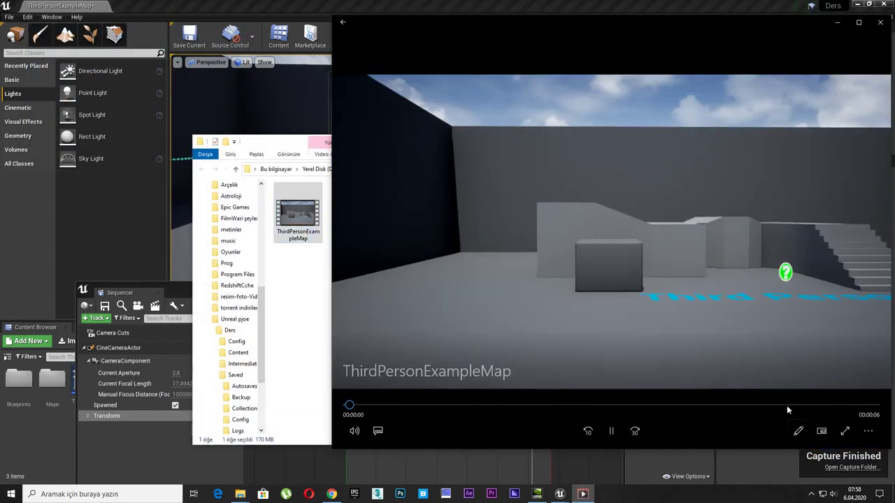
pyautogui.click(787, 407)
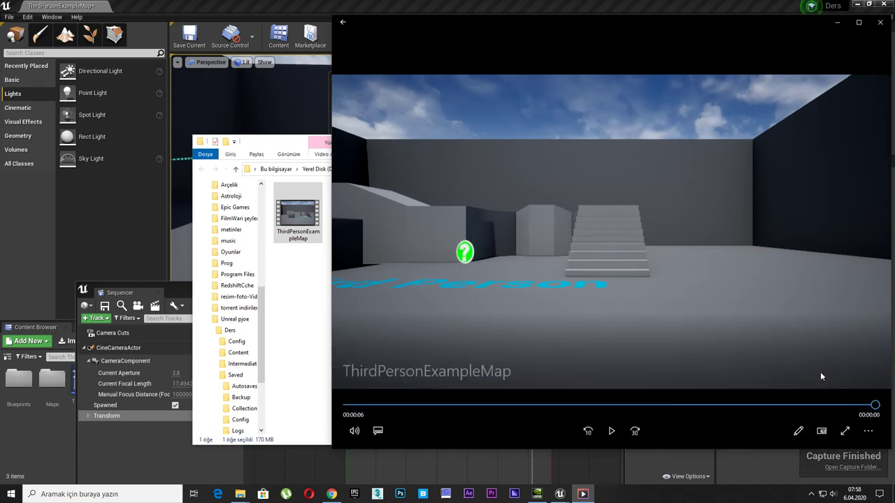
pyautogui.click(879, 22)
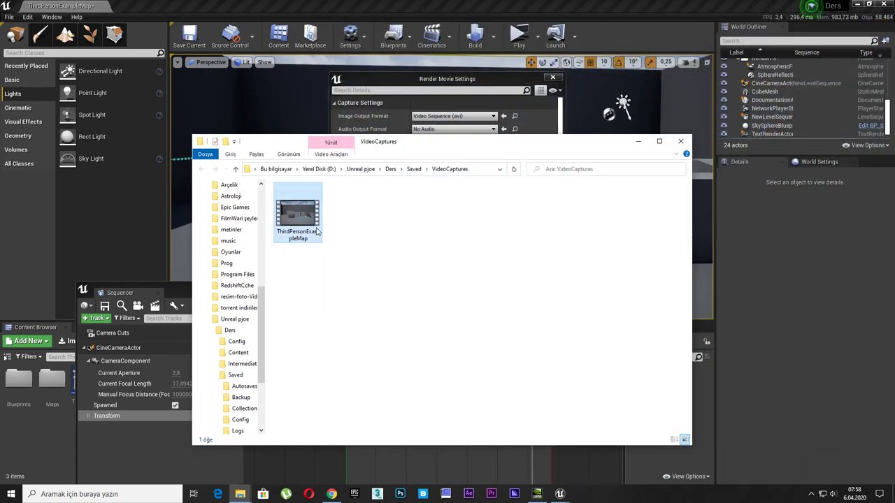
pyautogui.press('Delete')
pyautogui.press('Return')
# Close the open windows, then scrub to frames 0170 and 0105 while orbiting around the camera path.
pyautogui.click(680, 142)
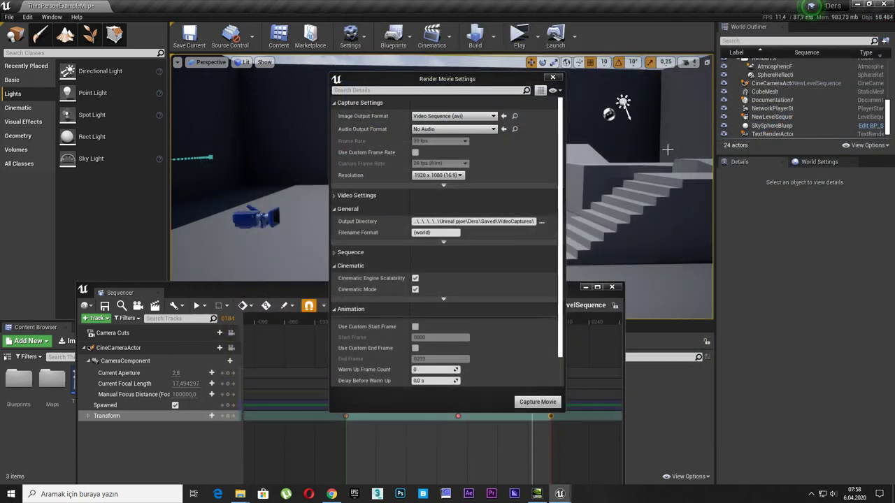
pyautogui.click(552, 76)
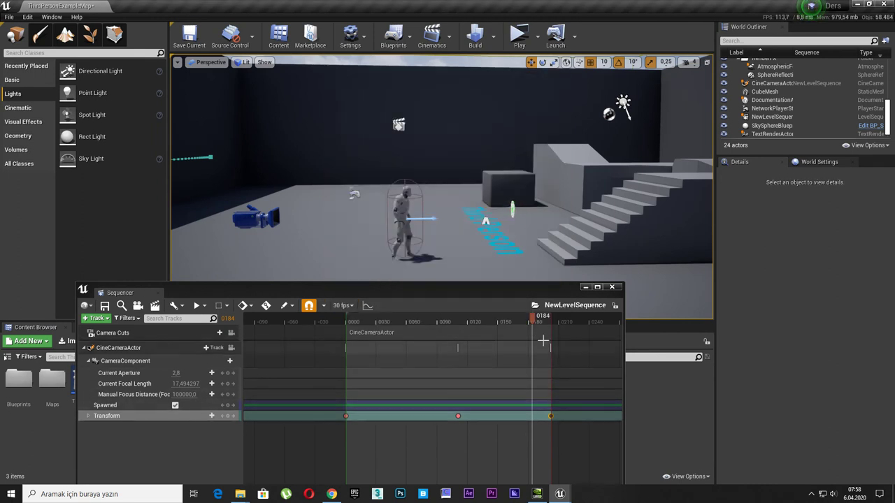
pyautogui.moveTo(532, 320)
pyautogui.mouseDown()
pyautogui.moveTo(407, 326)
pyautogui.moveTo(484, 321)
pyautogui.mouseUp()
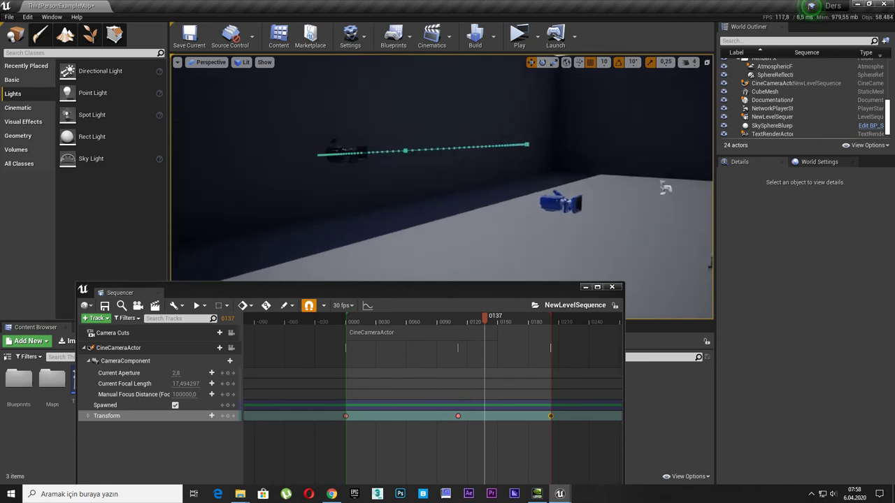
pyautogui.moveTo(440, 168); pyautogui.dragTo(447, 175, button='right')
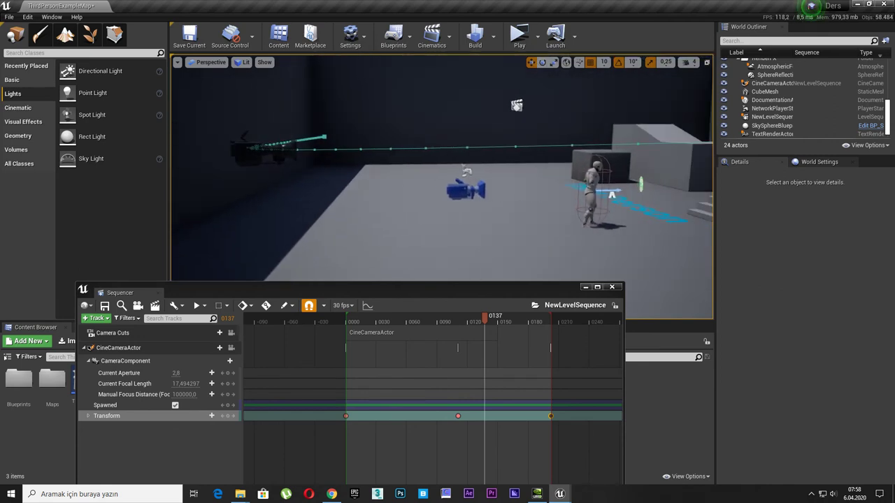
pyautogui.moveTo(484, 315); pyautogui.dragTo(518, 316)
pyautogui.moveTo(462, 182); pyautogui.dragTo(461, 182, button='right')
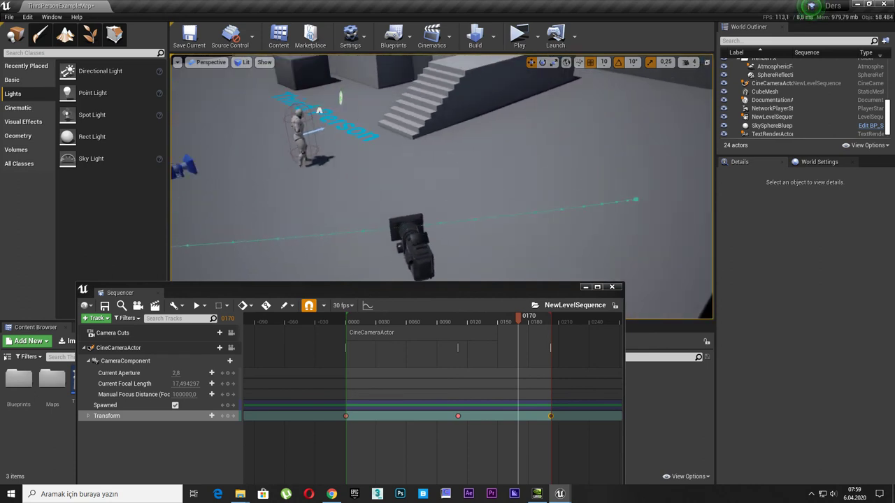
pyautogui.moveTo(461, 182); pyautogui.dragTo(462, 182, button='right')
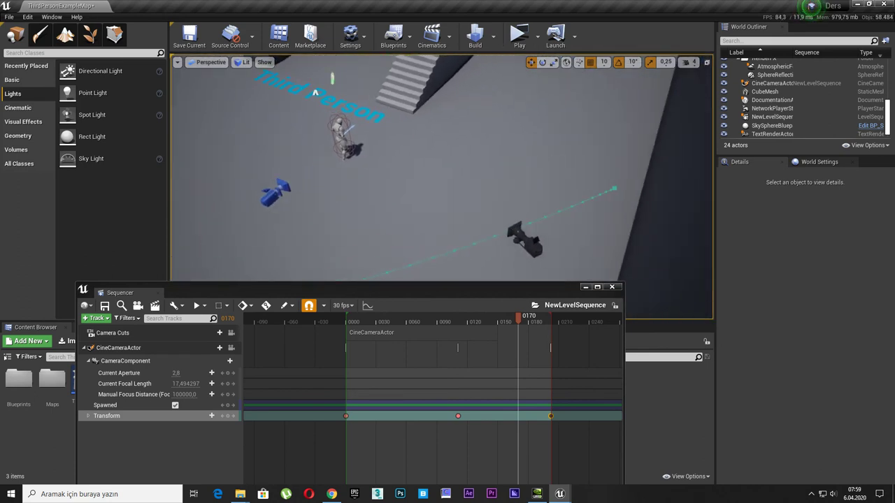
pyautogui.moveTo(529, 323)
pyautogui.mouseDown()
pyautogui.moveTo(453, 321)
pyautogui.moveTo(550, 336)
pyautogui.mouseUp()
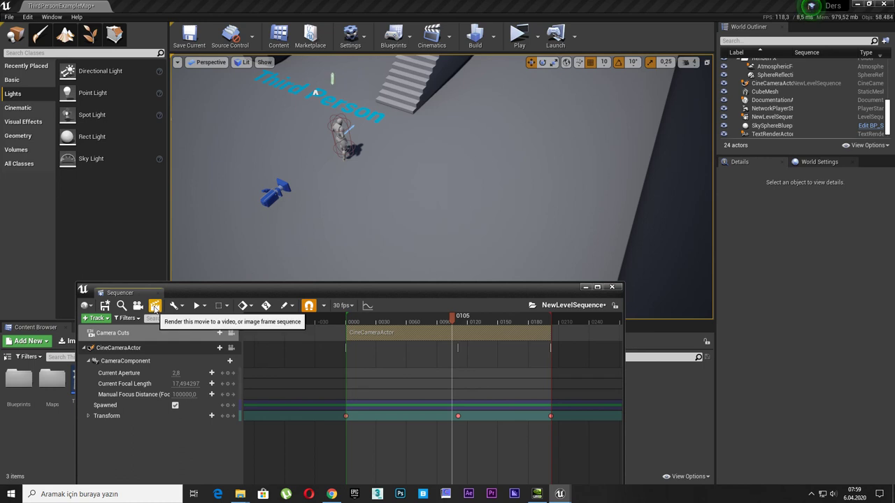
# Capture the sequence to AVI again from Sequencer's Render Movie, using Save Selected first.
pyautogui.click(153, 308)
pyautogui.click(527, 403)
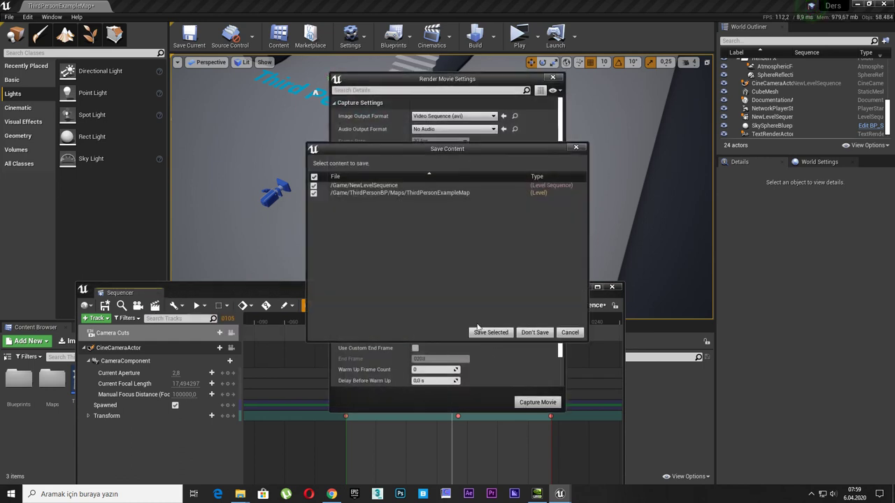
pyautogui.click(491, 332)
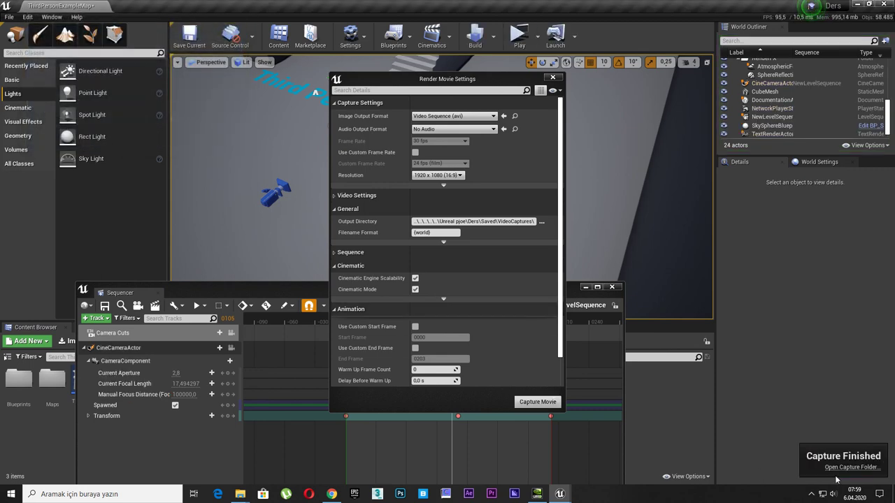
# Play the latest ThirdPersonExampleMap video, then permanently delete it with Shift+Delete.
pyautogui.click(839, 467)
pyautogui.doubleClick(327, 241)
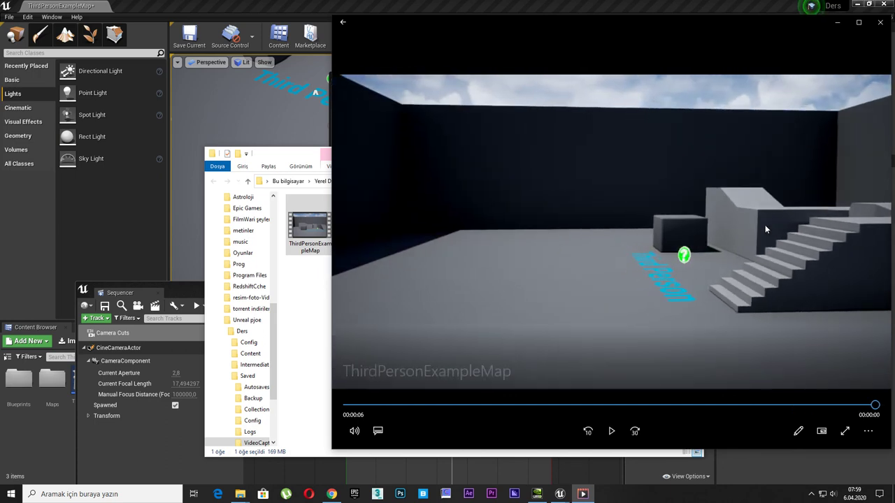
pyautogui.click(880, 22)
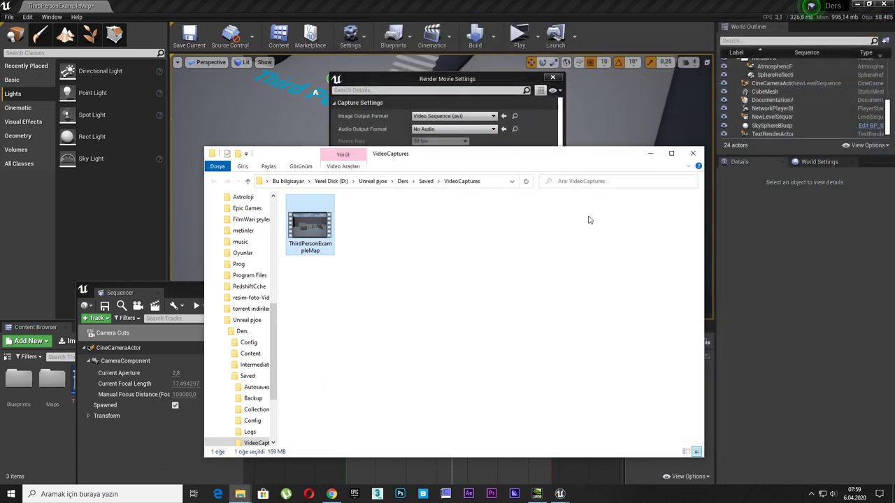
pyautogui.hotkey('shift', 'Delete')
pyautogui.press('Return')
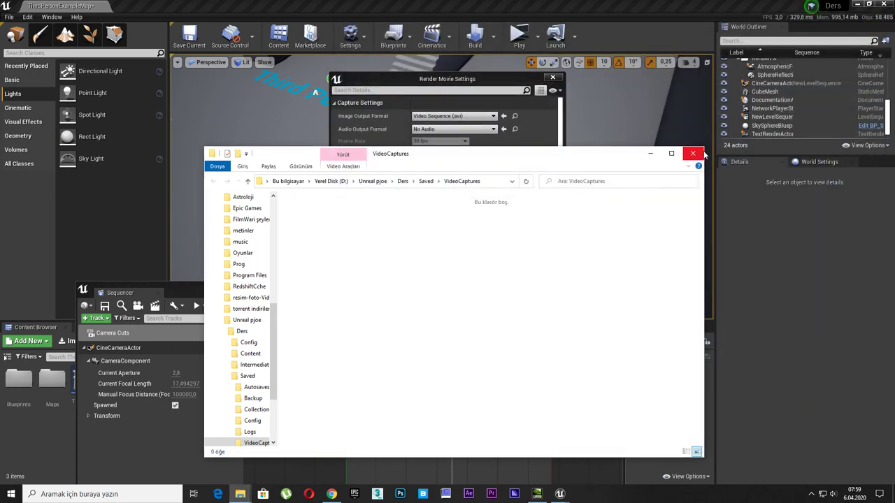